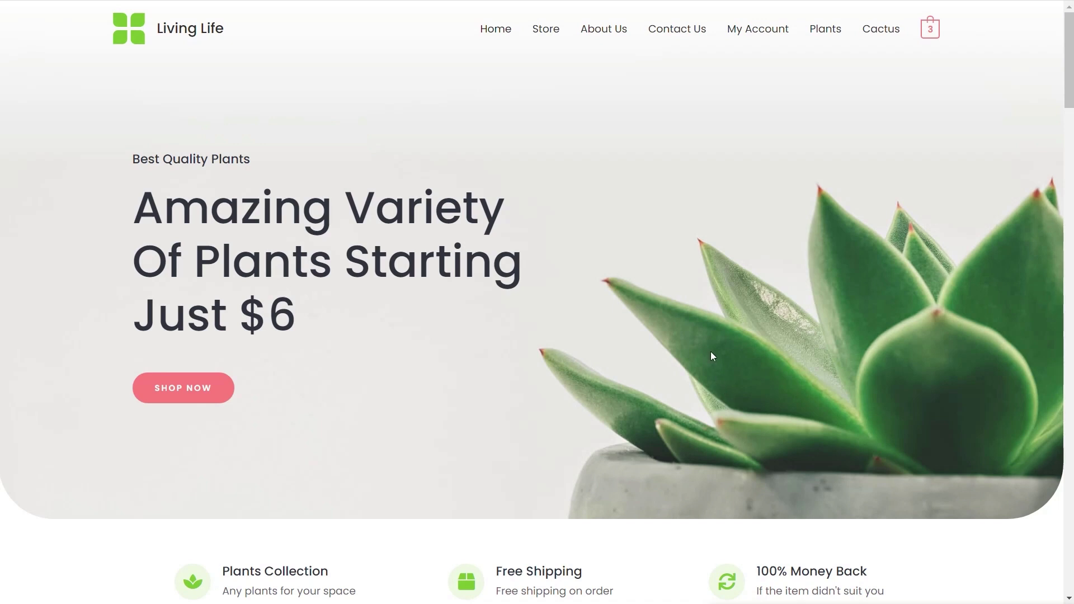
Look over the Living Life home page and the product listing on its Store page
{"action": "scroll", "coordinate": [699, 353], "scroll_direction": "down", "scroll_amount": 13}
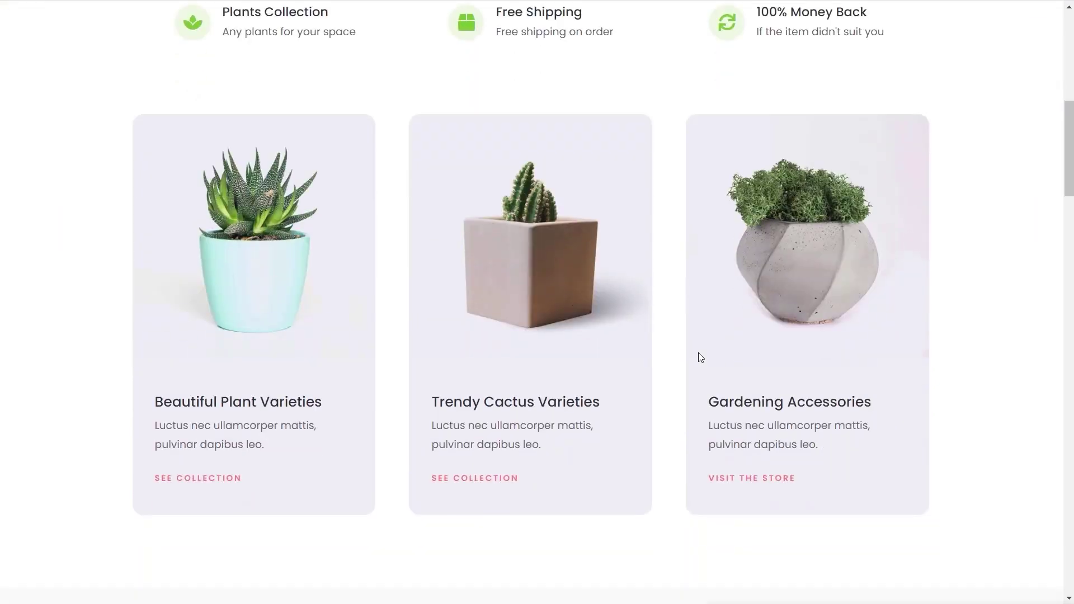
{"action": "scroll", "coordinate": [701, 357], "scroll_direction": "up", "scroll_amount": 12}
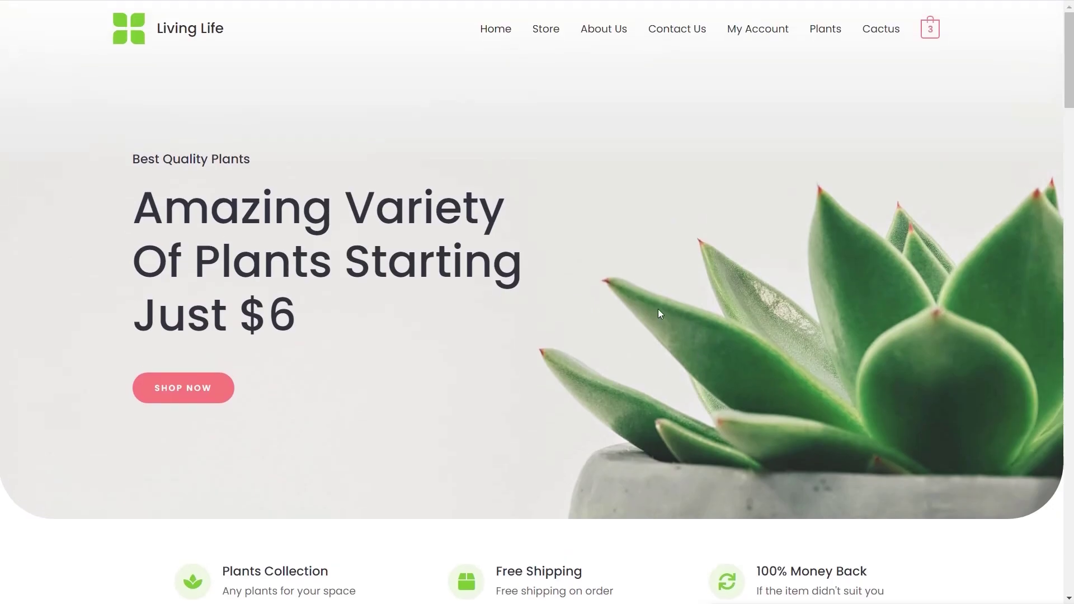
{"action": "left_click", "coordinate": [548, 32]}
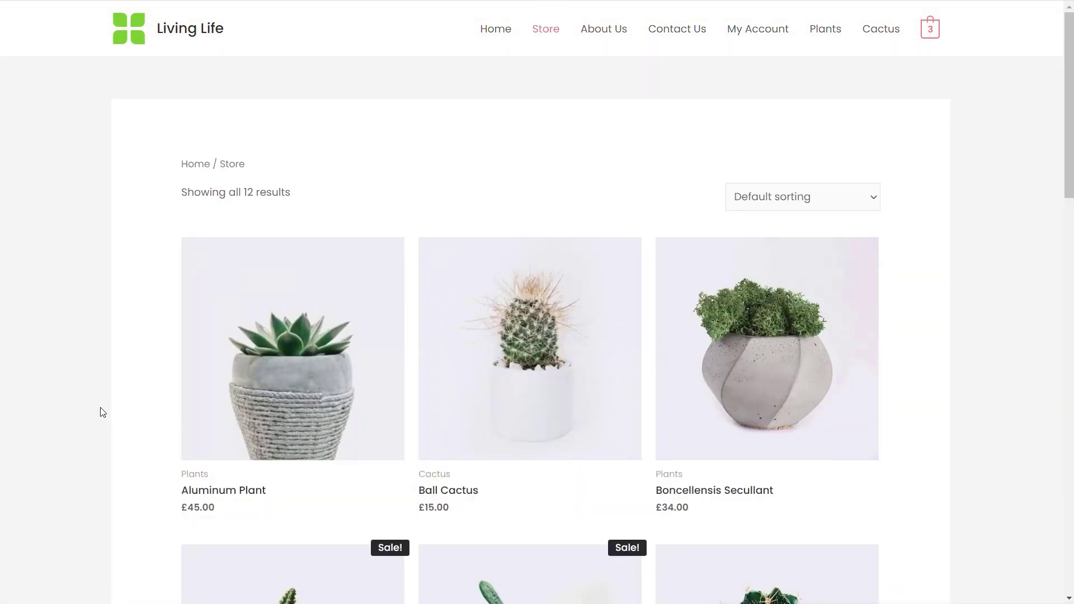
{"action": "scroll", "coordinate": [103, 413], "scroll_direction": "down", "scroll_amount": 3}
{"action": "scroll", "coordinate": [102, 413], "scroll_direction": "down", "scroll_amount": 15}
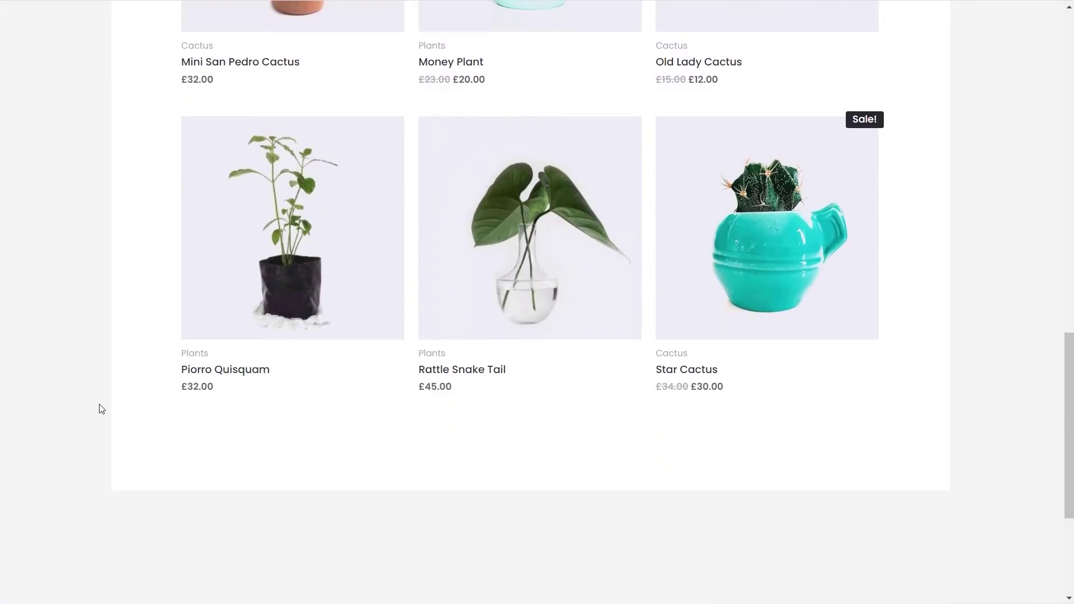
{"action": "scroll", "coordinate": [102, 409], "scroll_direction": "up", "scroll_amount": 15}
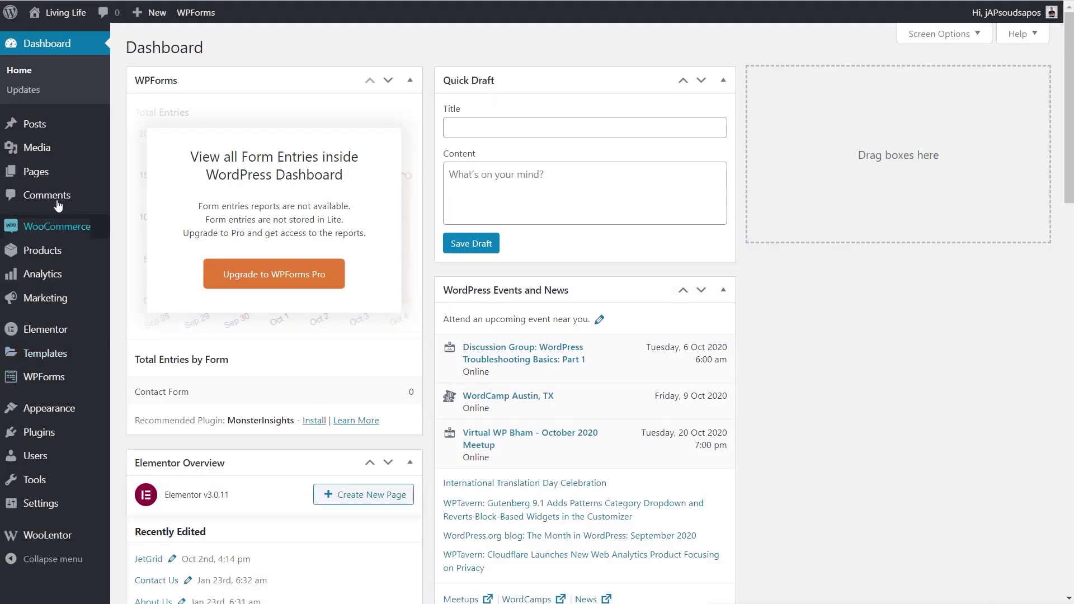
Try to edit the Store page with Elementor from the WordPress pages list
{"action": "mouse_move", "coordinate": [83, 173]}
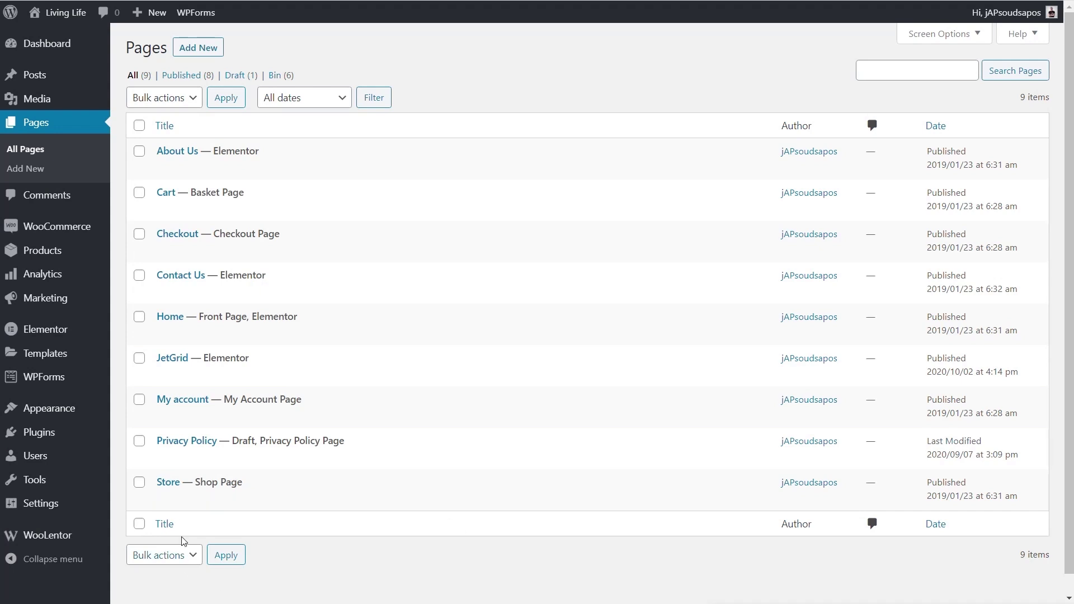
{"action": "left_click", "coordinate": [169, 500]}
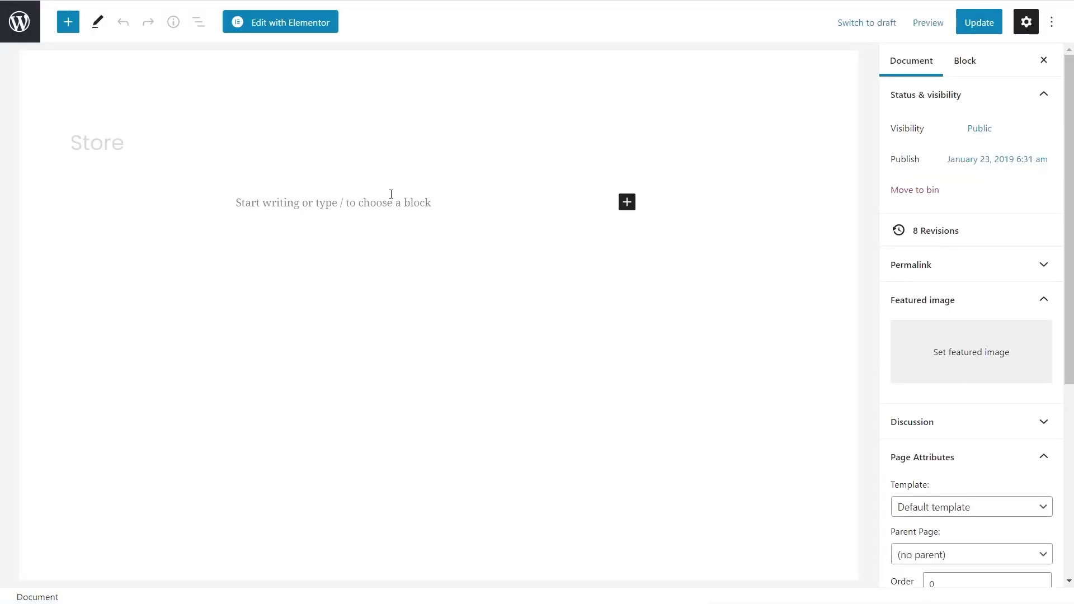
{"action": "left_click", "coordinate": [274, 29]}
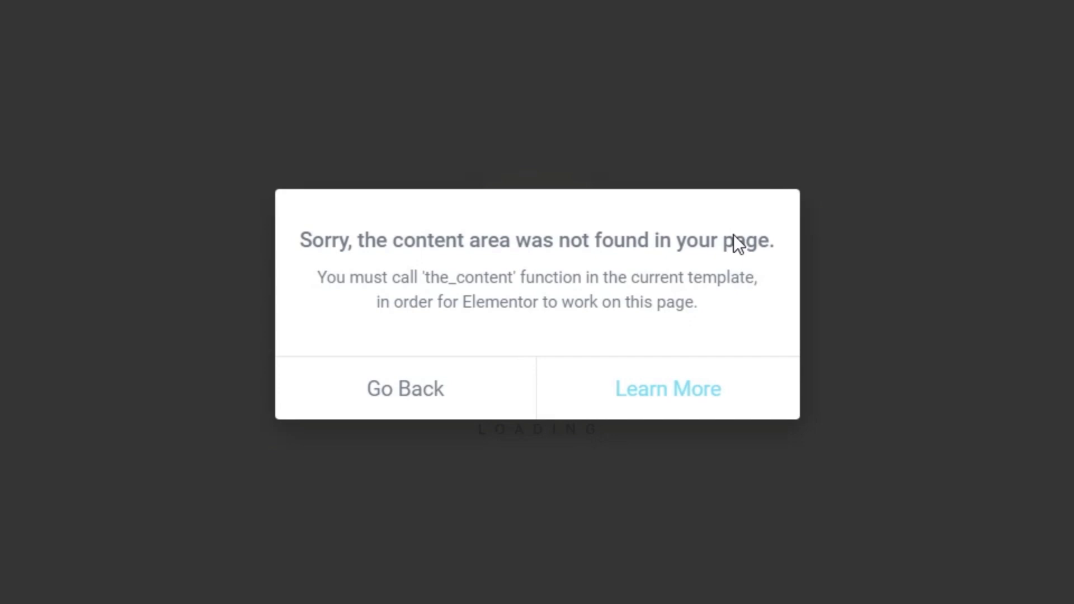
{"action": "left_click", "coordinate": [417, 398]}
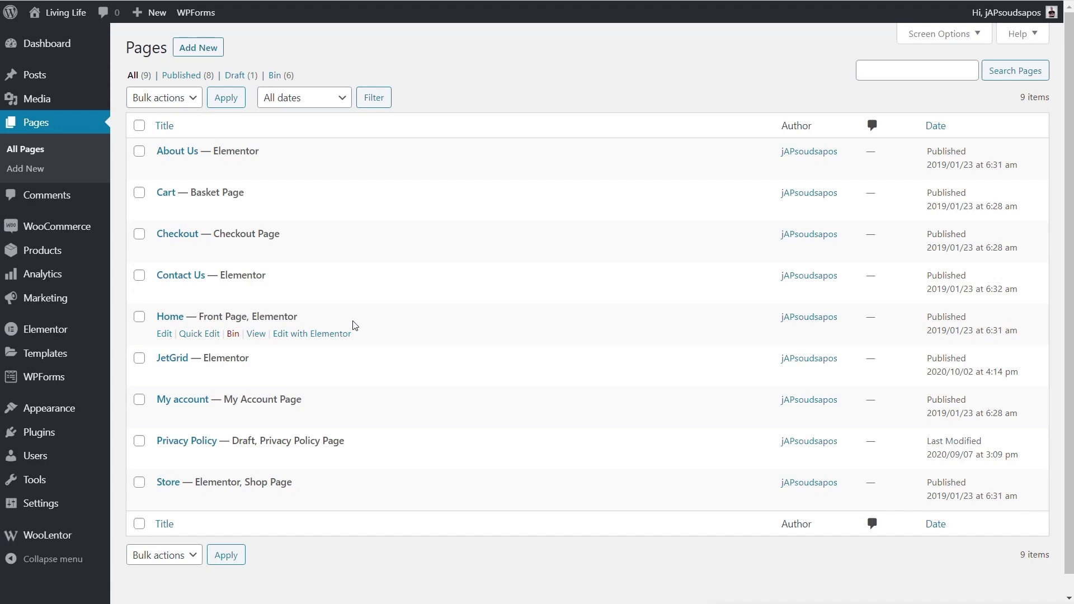
Open the list of saved Elementor templates
{"action": "mouse_move", "coordinate": [48, 360]}
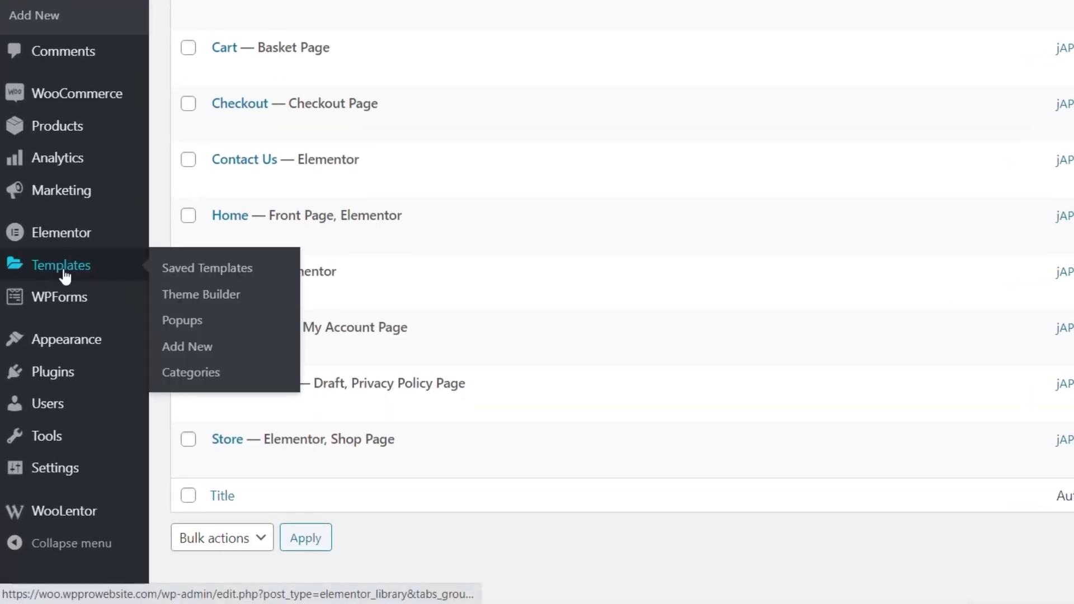
{"action": "left_click", "coordinate": [180, 268]}
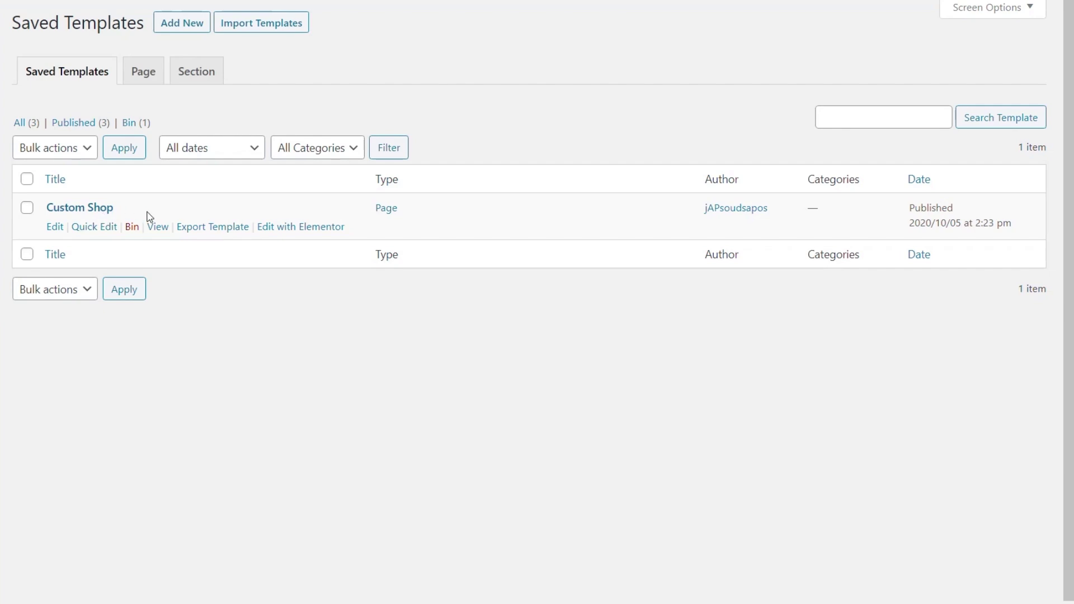
{"action": "left_click", "coordinate": [185, 28]}
{"action": "left_click", "coordinate": [479, 302]}
{"action": "left_click", "coordinate": [514, 348]}
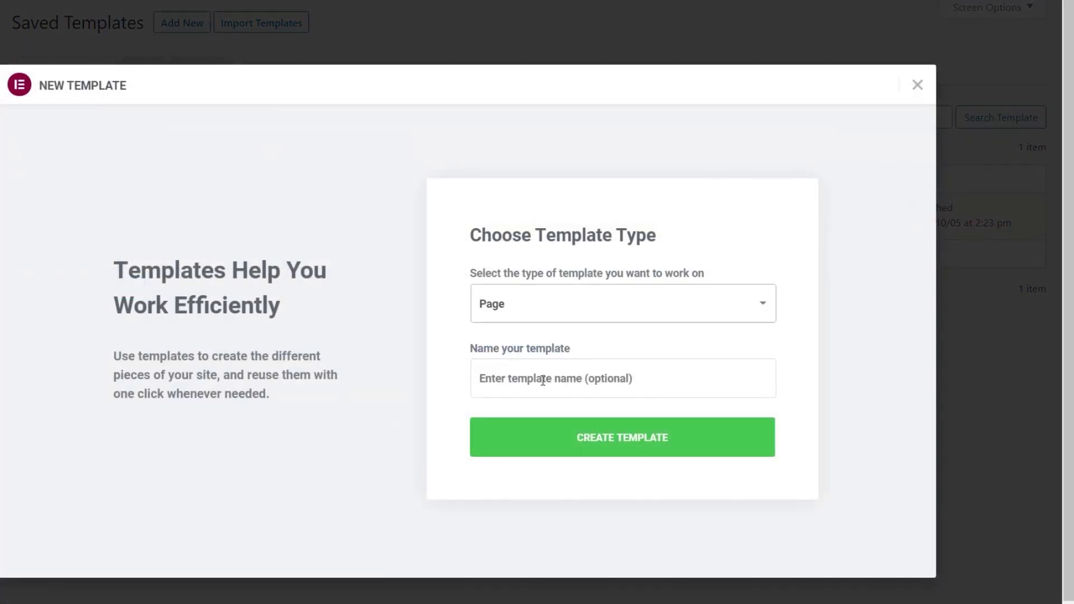
{"action": "left_click", "coordinate": [917, 86]}
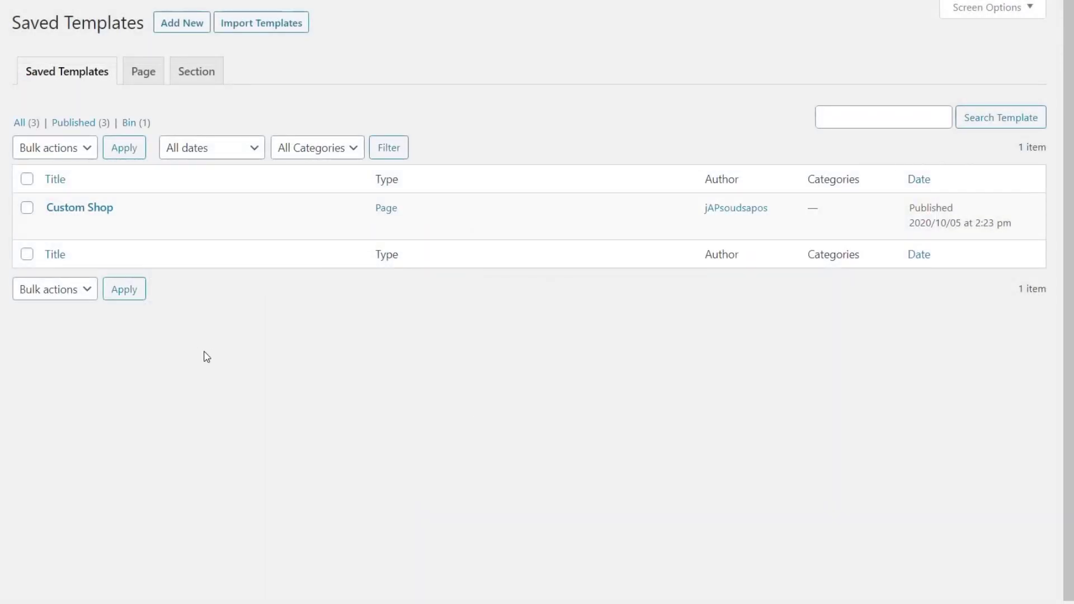
Open the Custom Shop template in Elementor and add a WL: Universal Product Layout widget below the Sales Specials banner
{"action": "mouse_move", "coordinate": [63, 221]}
{"action": "left_click", "coordinate": [305, 226]}
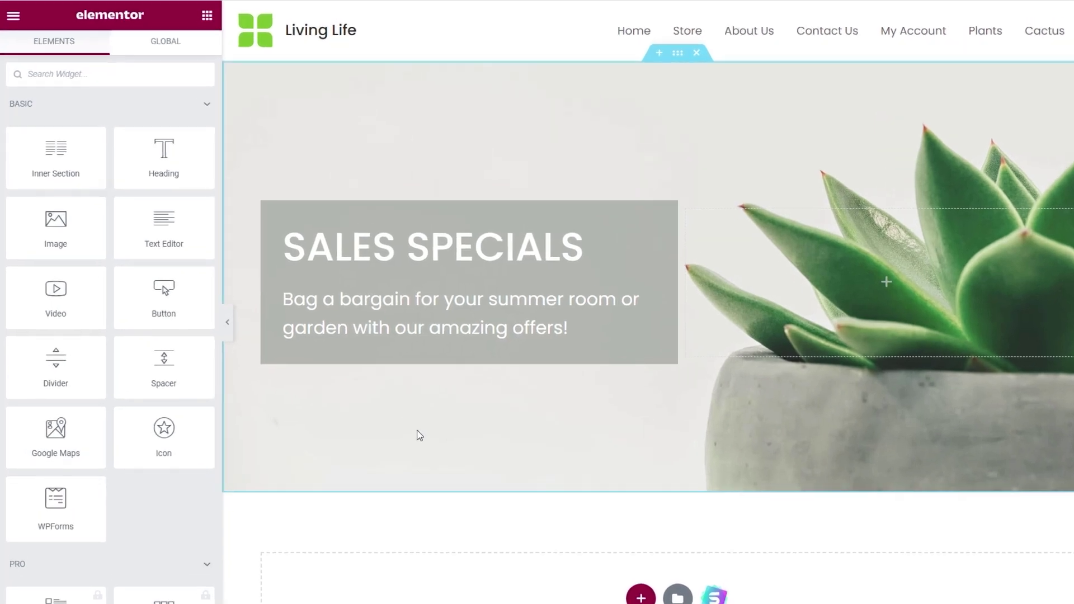
{"action": "scroll", "coordinate": [391, 404], "scroll_direction": "down", "scroll_amount": 3}
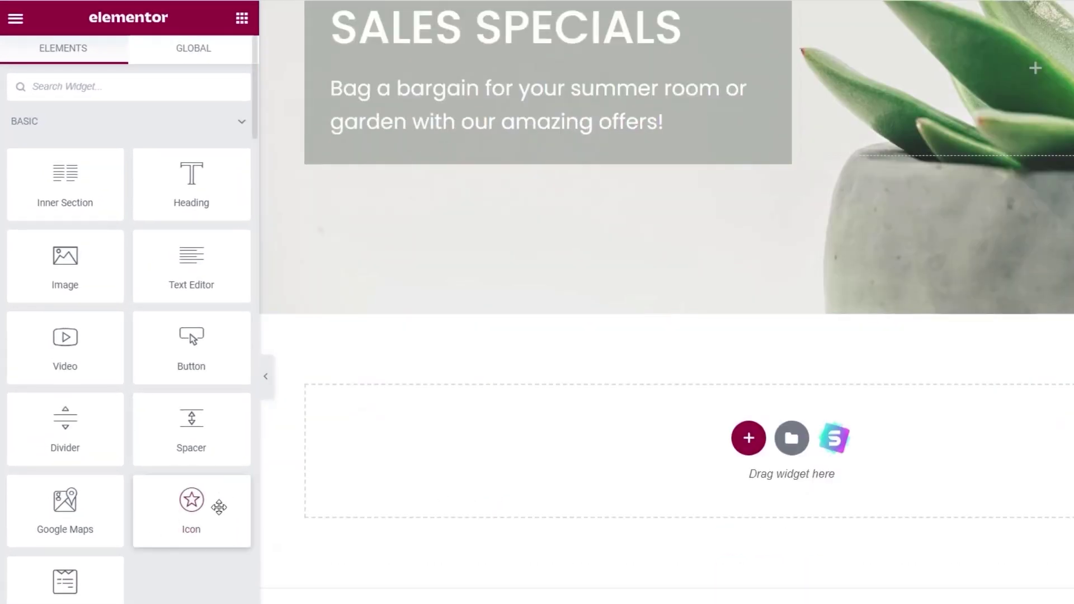
{"action": "scroll", "coordinate": [147, 467], "scroll_direction": "down", "scroll_amount": 20}
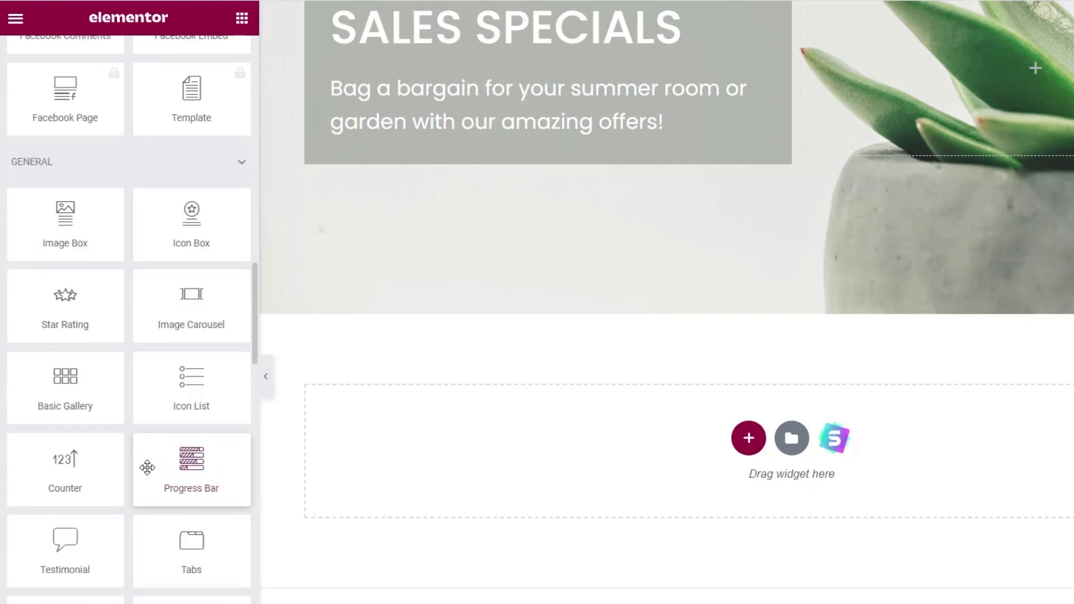
{"action": "scroll", "coordinate": [147, 468], "scroll_direction": "down", "scroll_amount": 20}
{"action": "scroll", "coordinate": [147, 471], "scroll_direction": "down", "scroll_amount": 4}
{"action": "scroll", "coordinate": [118, 184], "scroll_direction": "up", "scroll_amount": 2}
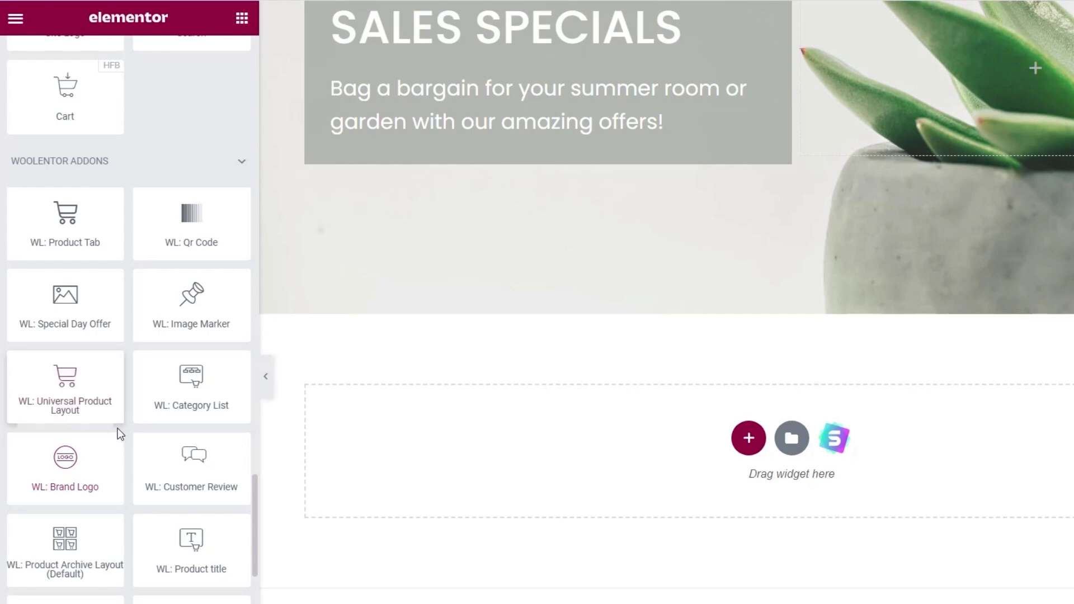
{"action": "scroll", "coordinate": [117, 432], "scroll_direction": "down", "scroll_amount": 5}
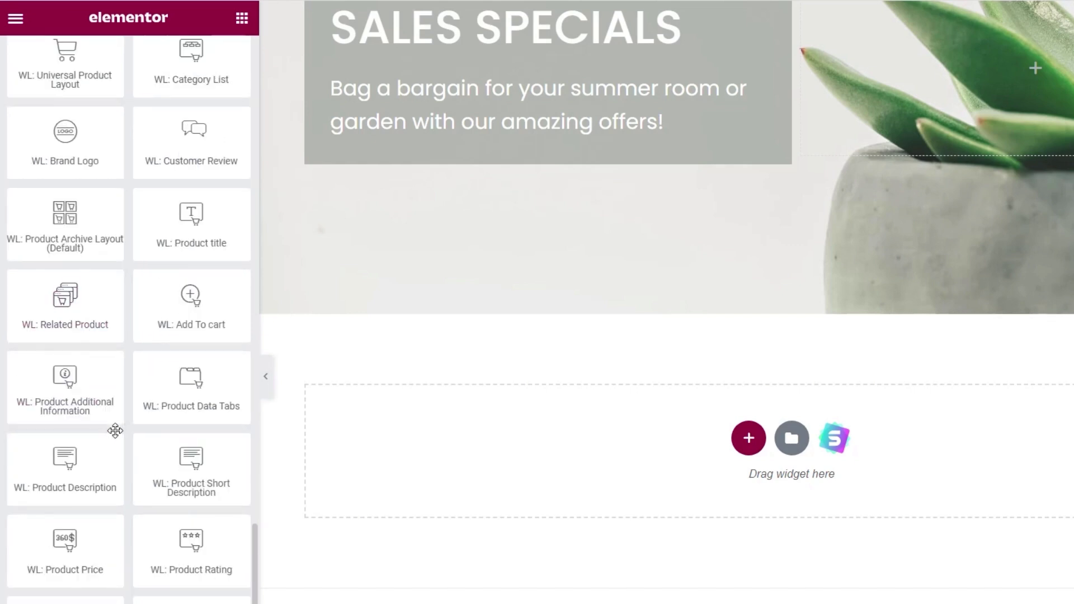
{"action": "scroll", "coordinate": [115, 431], "scroll_direction": "up", "scroll_amount": 3}
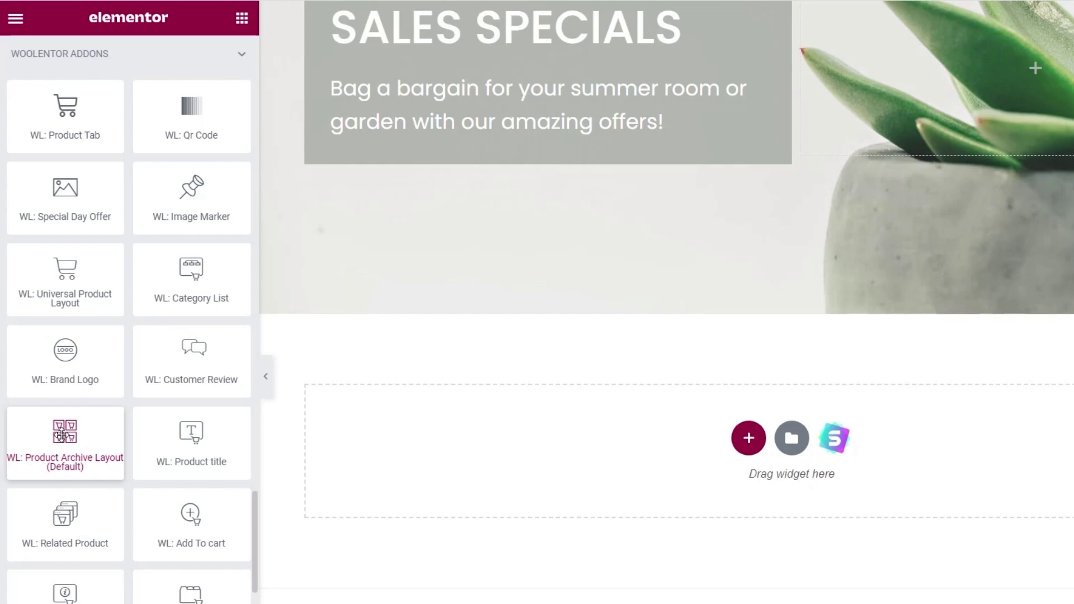
{"action": "left_click_drag", "start_coordinate": [66, 276], "coordinate": [488, 429]}
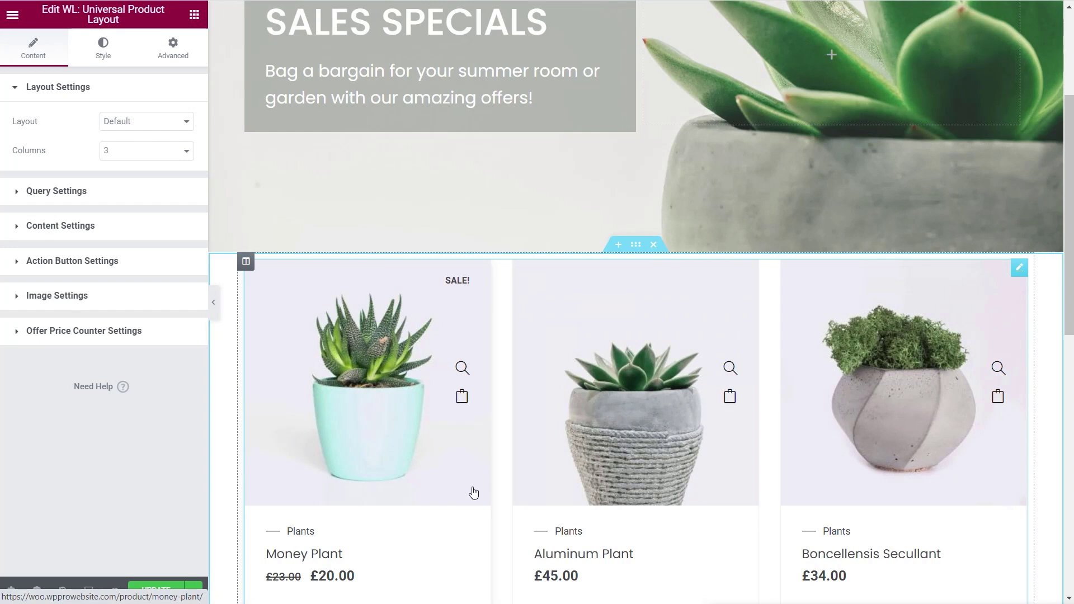
Set the top and bottom margins of the section holding the product layout to 50 px
{"action": "left_click", "coordinate": [640, 250]}
{"action": "left_click", "coordinate": [173, 47]}
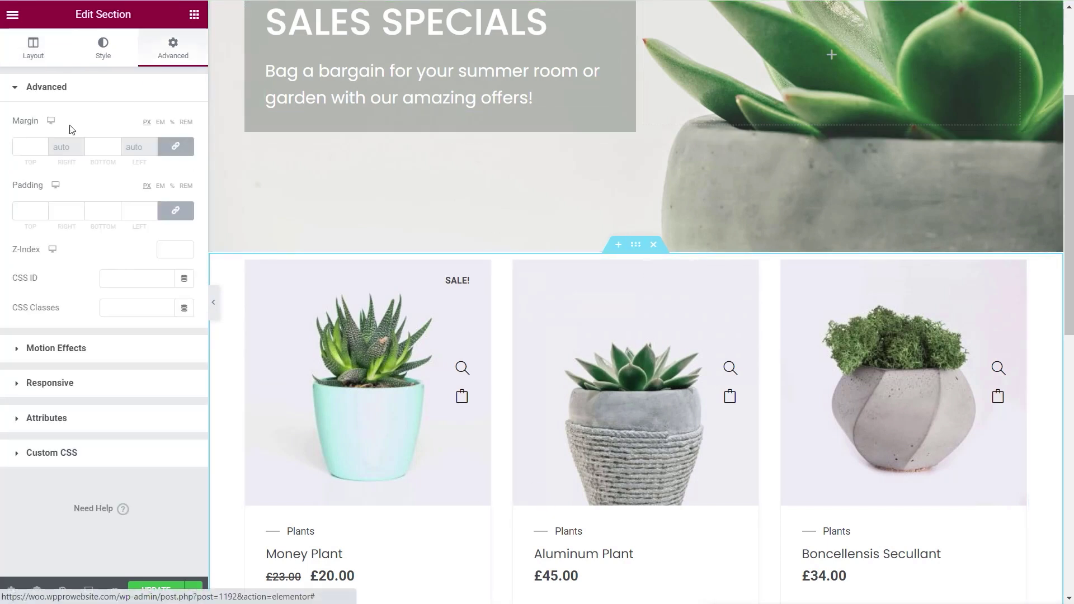
{"action": "type", "text": "50"}
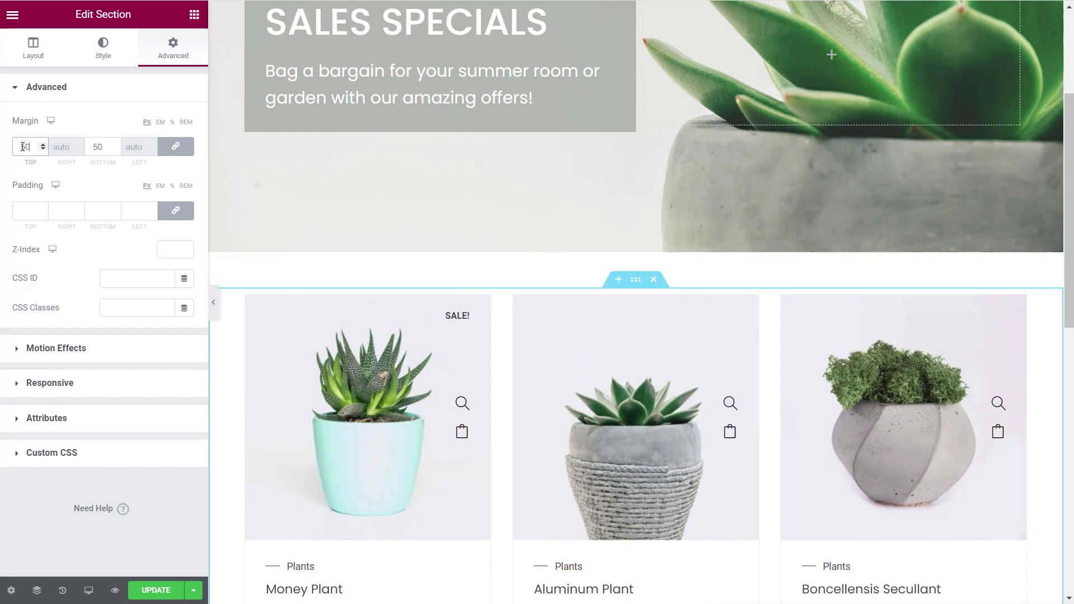
{"action": "scroll", "coordinate": [626, 423], "scroll_direction": "down", "scroll_amount": 2}
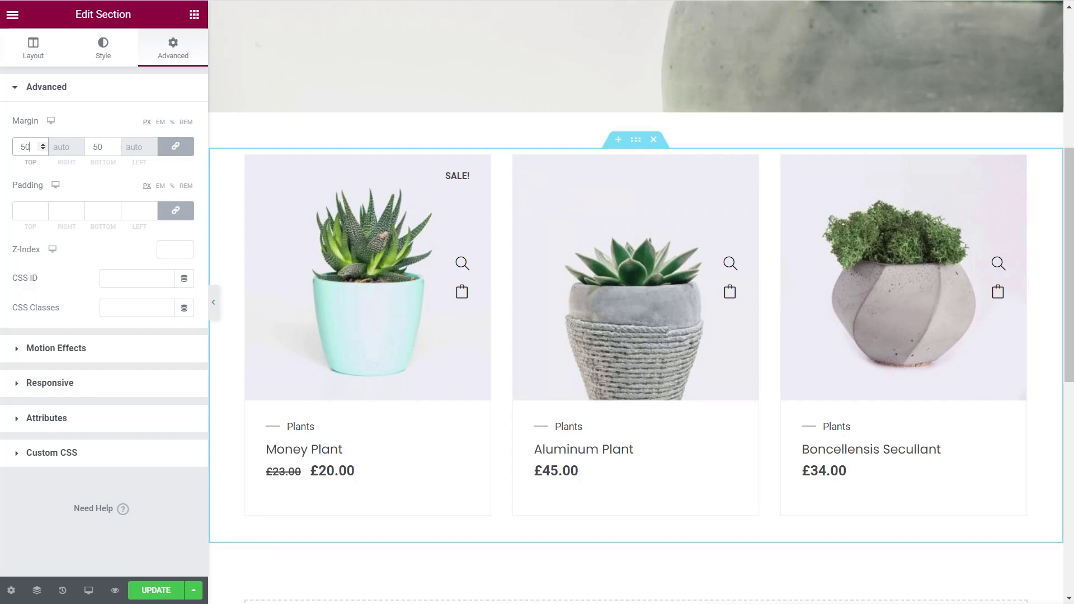
Find the Customiser with Elementor's Finder by searching "custom", view its WooCommerce Product Catalogue settings, and return to the template
{"action": "key", "text": "ctrl+e"}
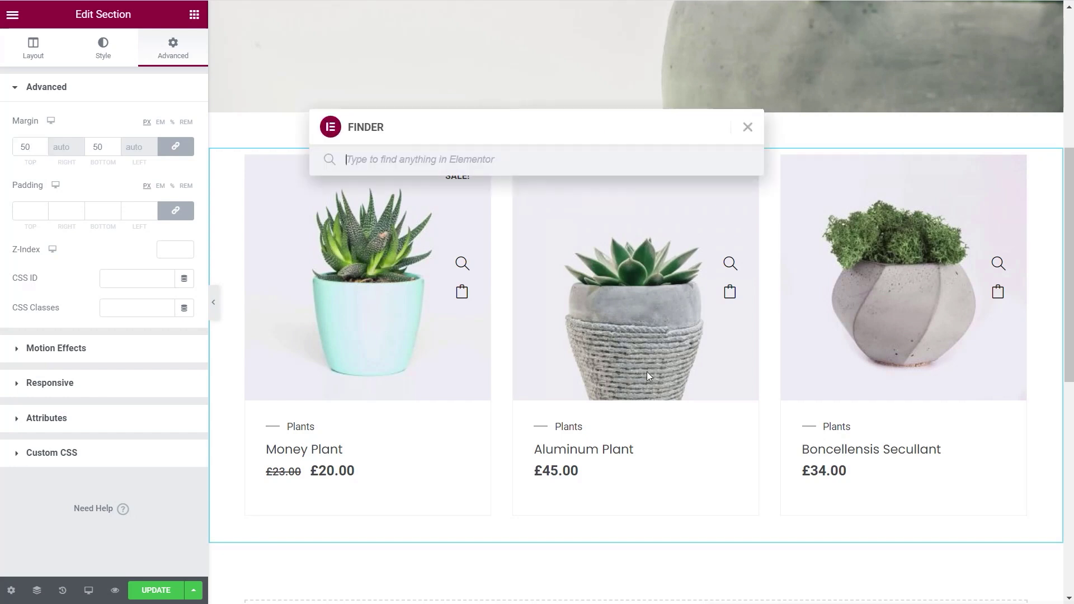
{"action": "type", "text": "custom"}
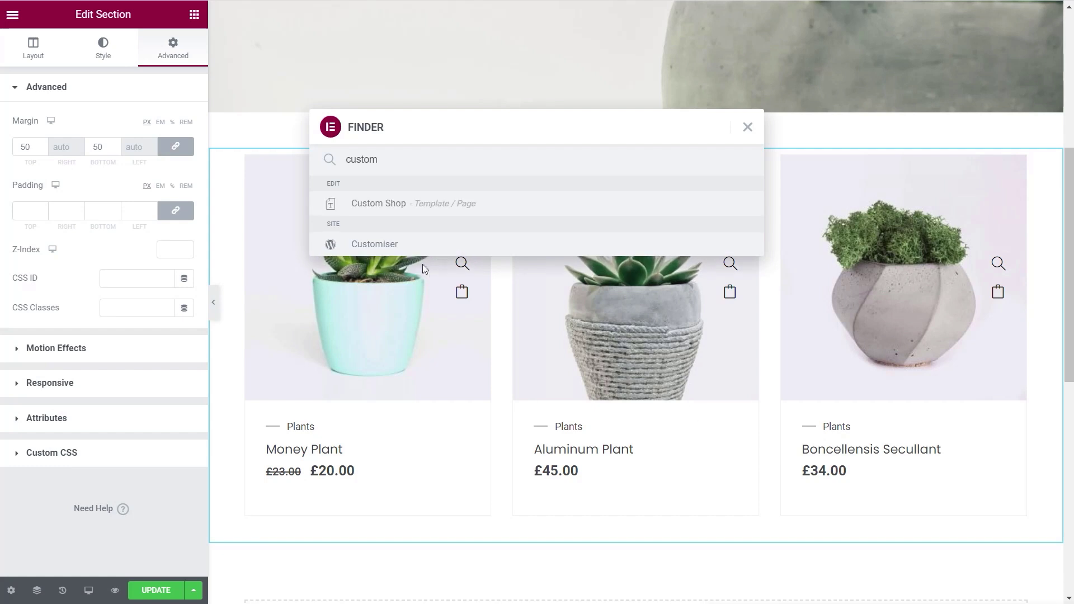
{"action": "left_click", "coordinate": [378, 249]}
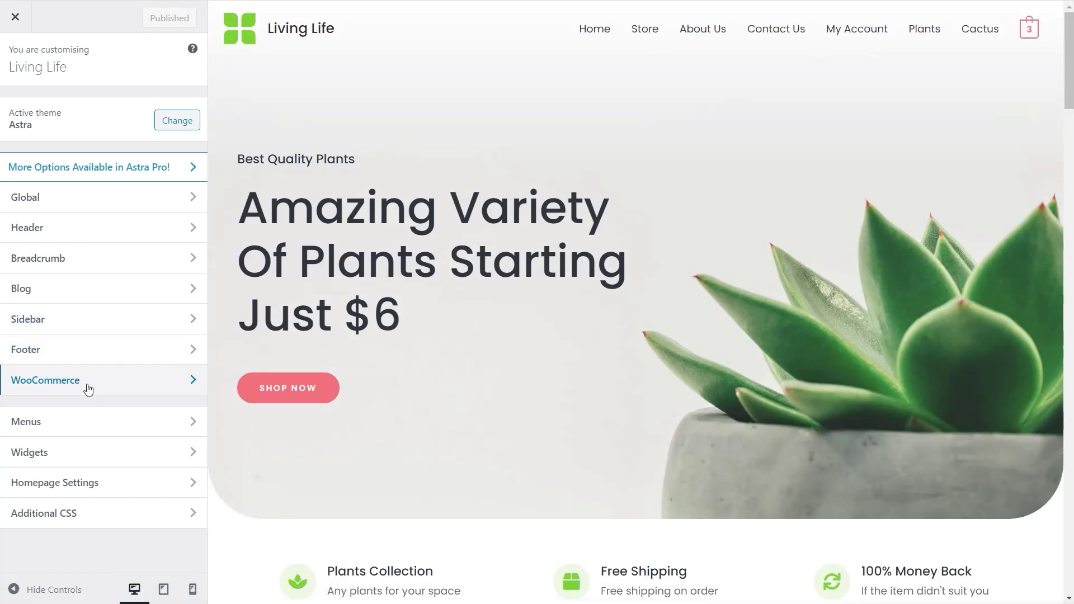
{"action": "left_click", "coordinate": [87, 387]}
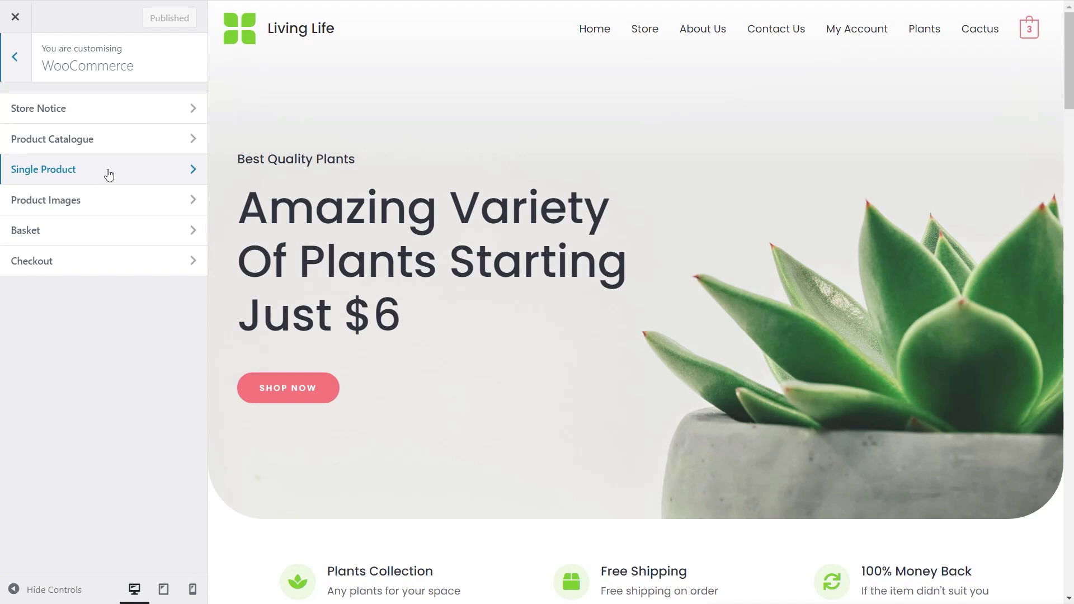
{"action": "left_click", "coordinate": [87, 141]}
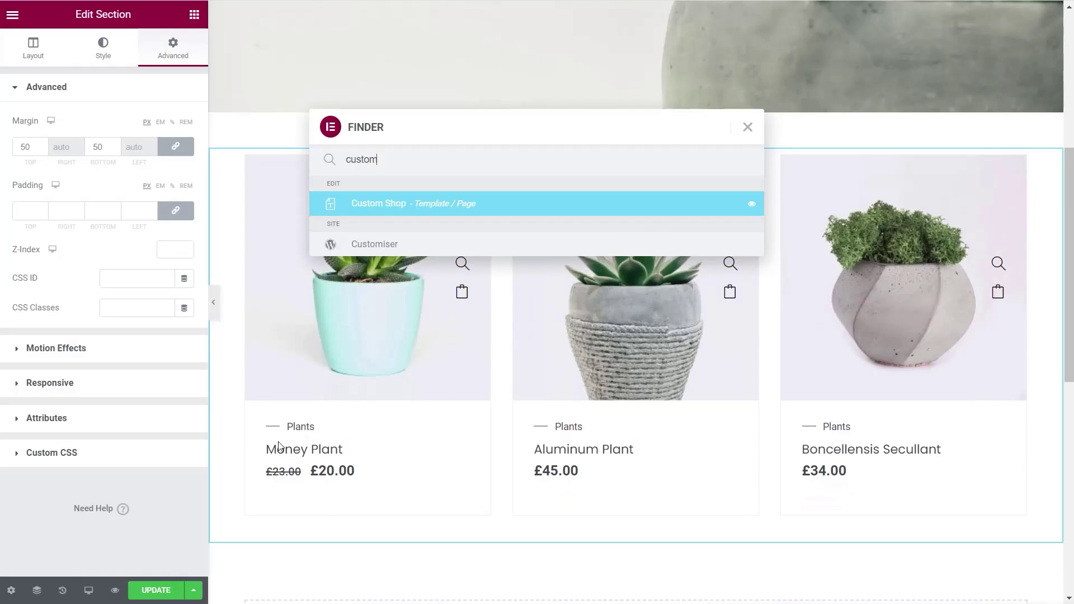
{"action": "key", "text": "Down"}
{"action": "left_click", "coordinate": [749, 128]}
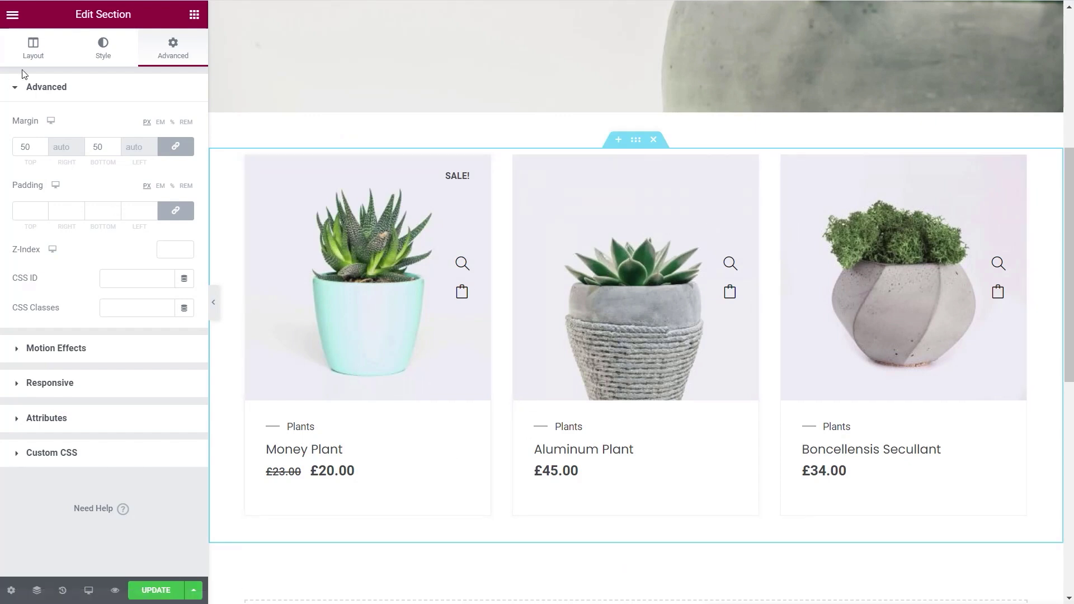
Open the Universal Product Layout widget's settings and choose the Default layout
{"action": "left_click", "coordinate": [1017, 167]}
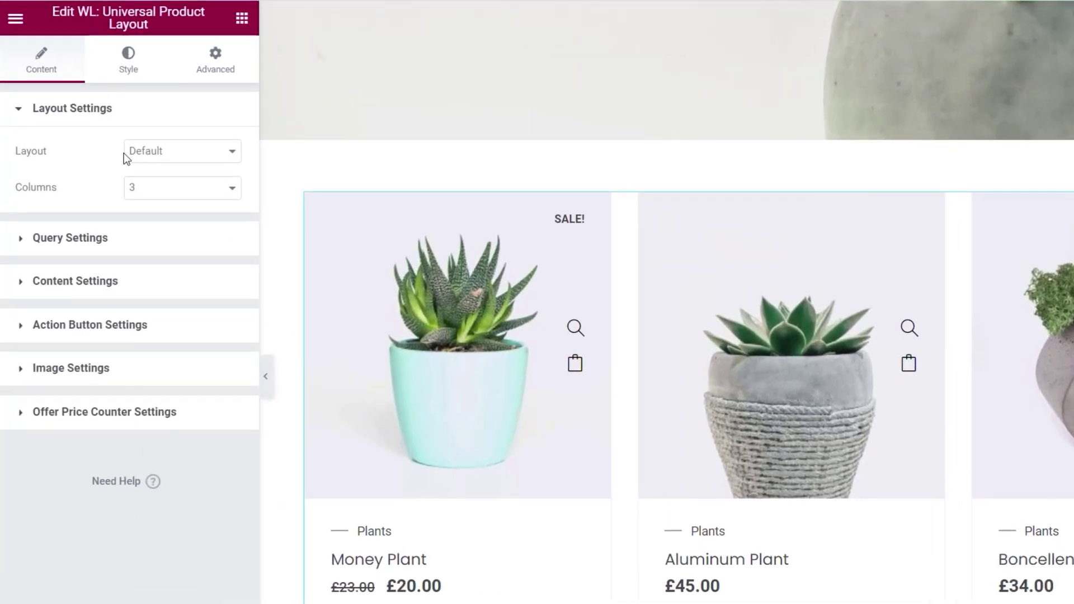
{"action": "left_click", "coordinate": [193, 153]}
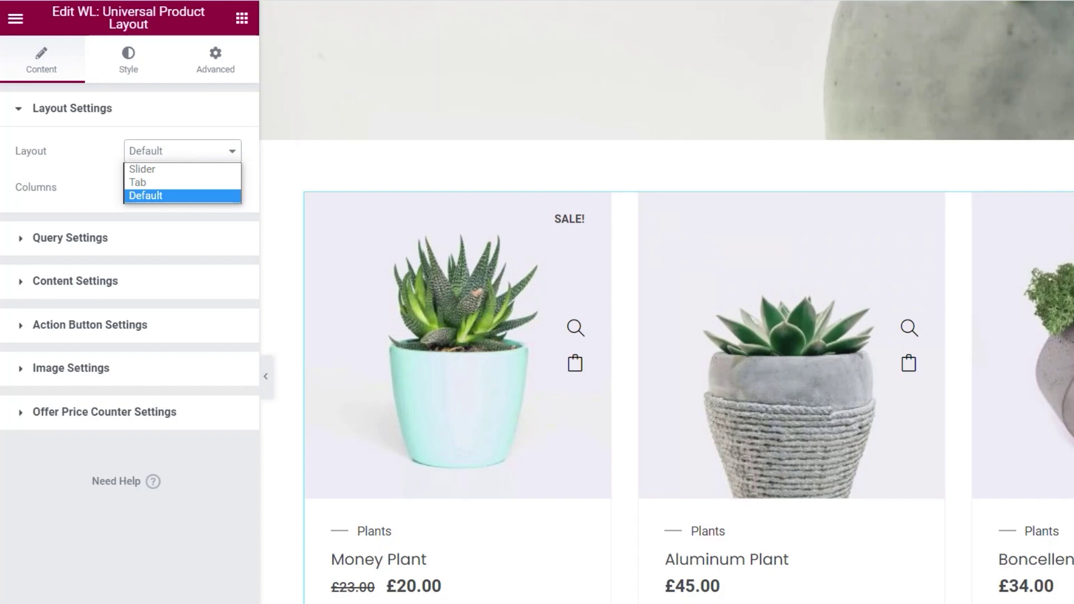
{"action": "left_click", "coordinate": [167, 196]}
Set the product limit to 6 in the Universal Product Layout widget's query settings
{"action": "left_click", "coordinate": [78, 247]}
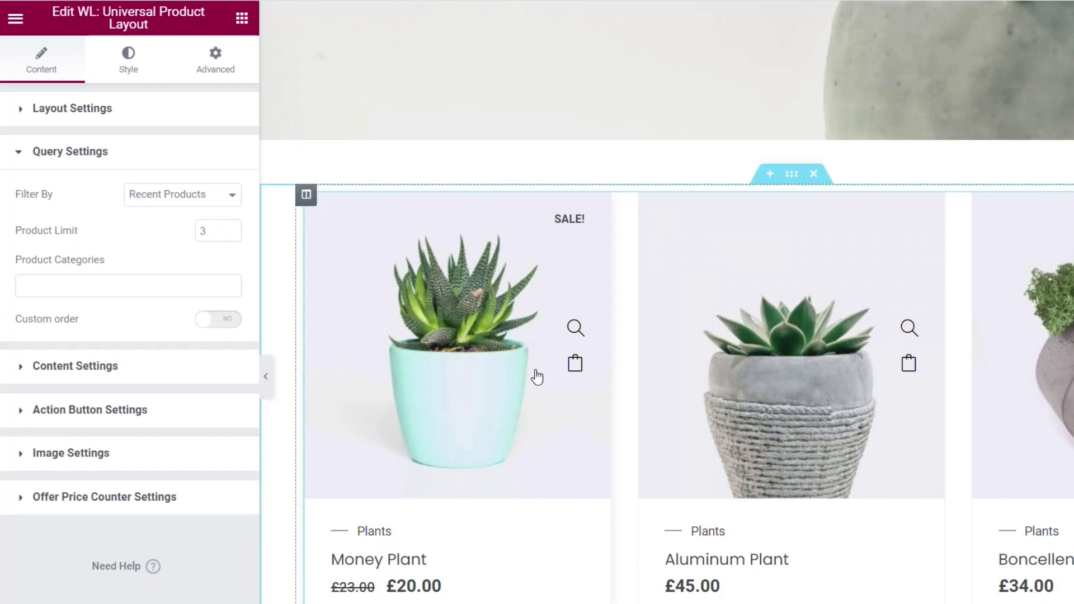
{"action": "double_click", "coordinate": [196, 239]}
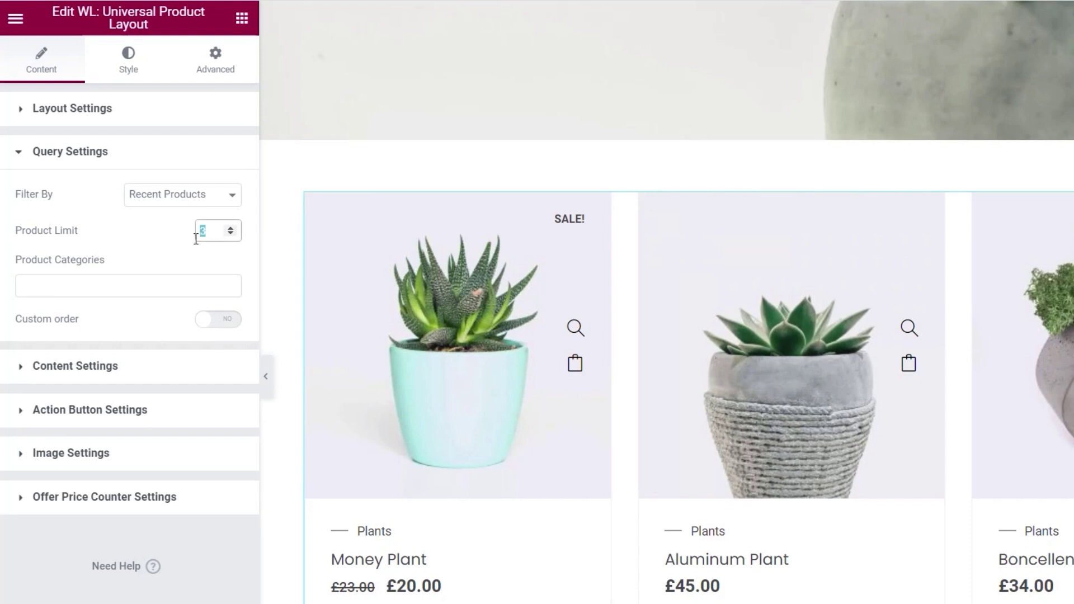
{"action": "type", "text": "6"}
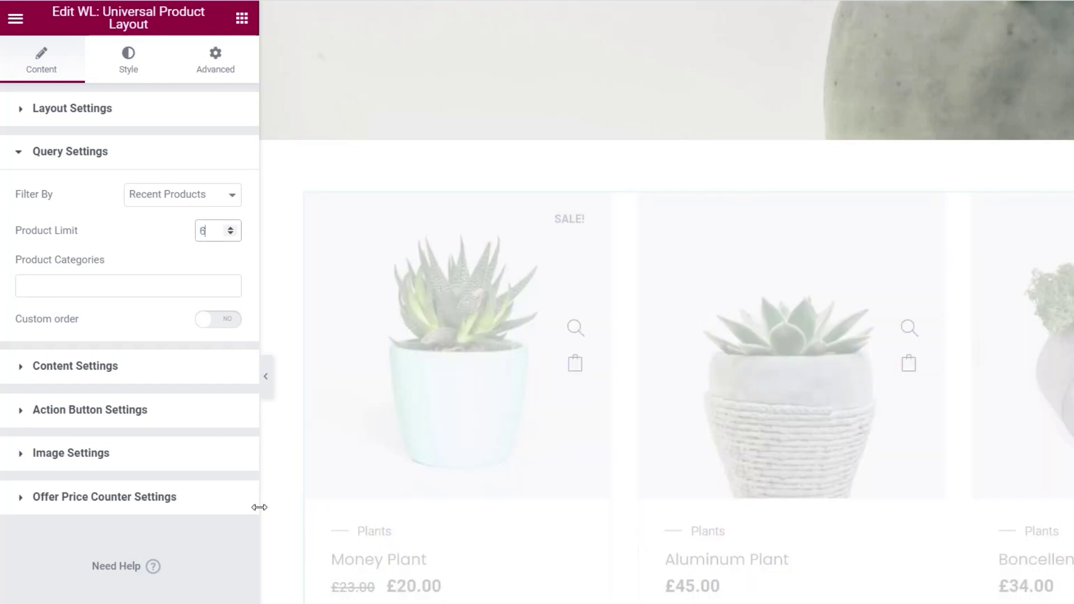
{"action": "scroll", "coordinate": [666, 335], "scroll_direction": "down", "scroll_amount": 10}
{"action": "scroll", "coordinate": [665, 336], "scroll_direction": "up", "scroll_amount": 9}
{"action": "scroll", "coordinate": [666, 335], "scroll_direction": "up", "scroll_amount": 2}
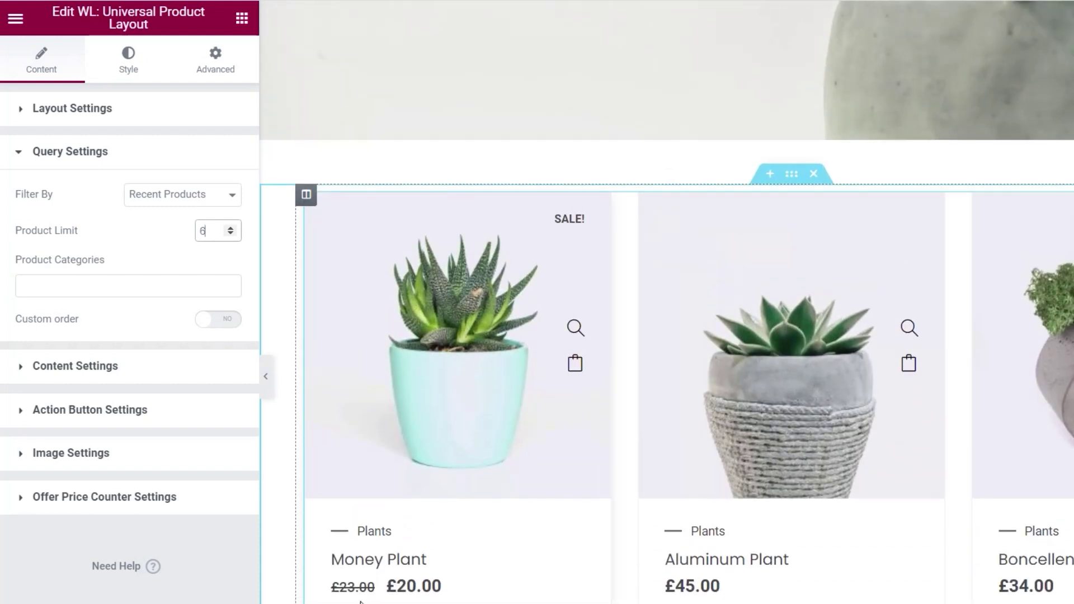
Try the Add ID Manually query filter, and set the product layout to filter by Sale Products
{"action": "left_click", "coordinate": [195, 201]}
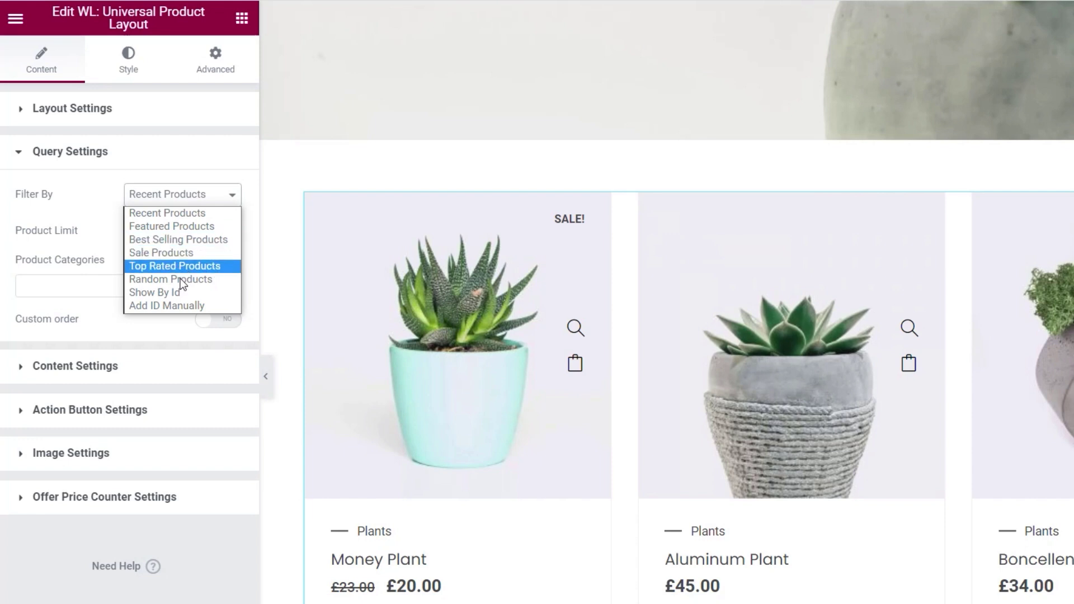
{"action": "left_click", "coordinate": [176, 305]}
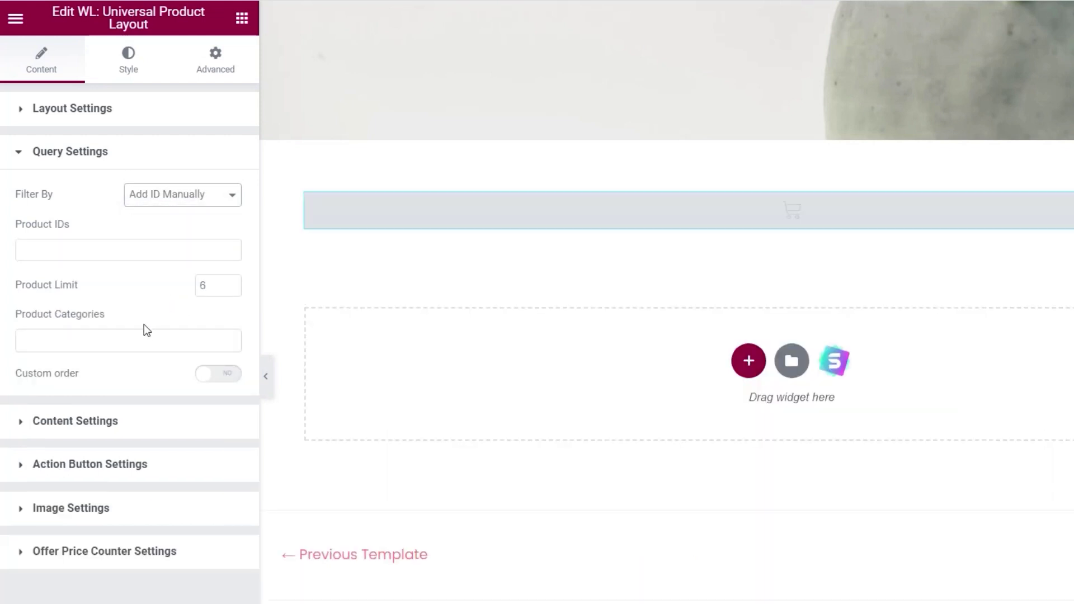
{"action": "left_click", "coordinate": [229, 199]}
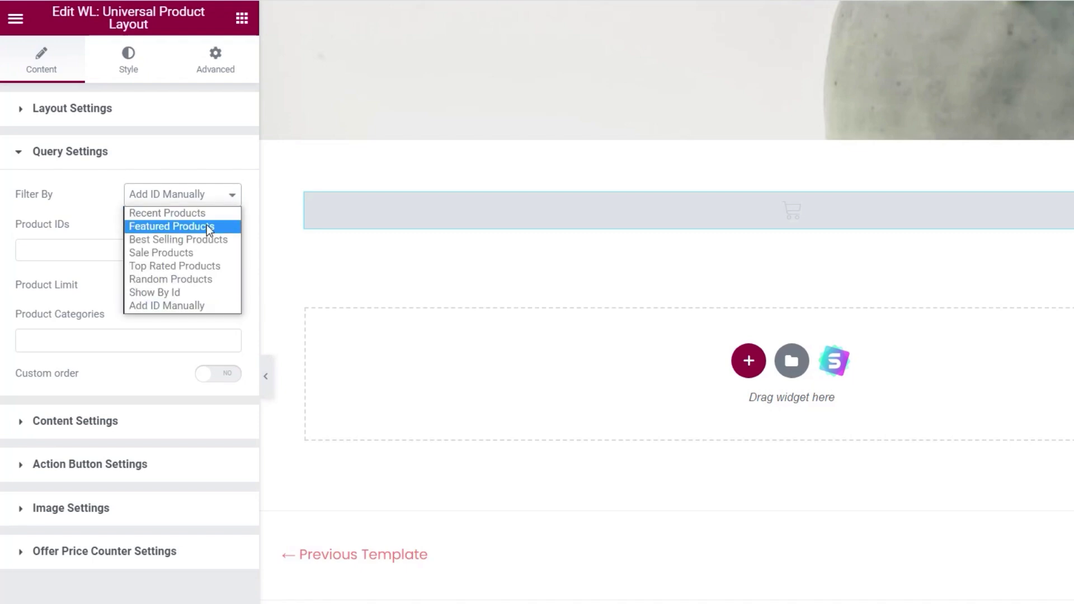
{"action": "left_click", "coordinate": [187, 255]}
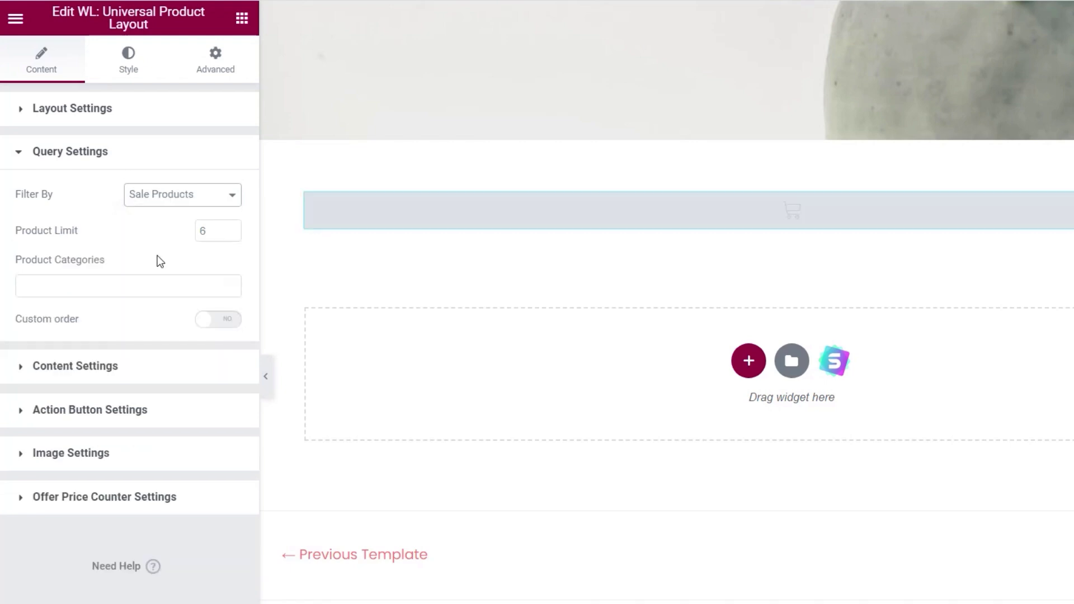
{"action": "scroll", "coordinate": [822, 408], "scroll_direction": "down", "scroll_amount": 5}
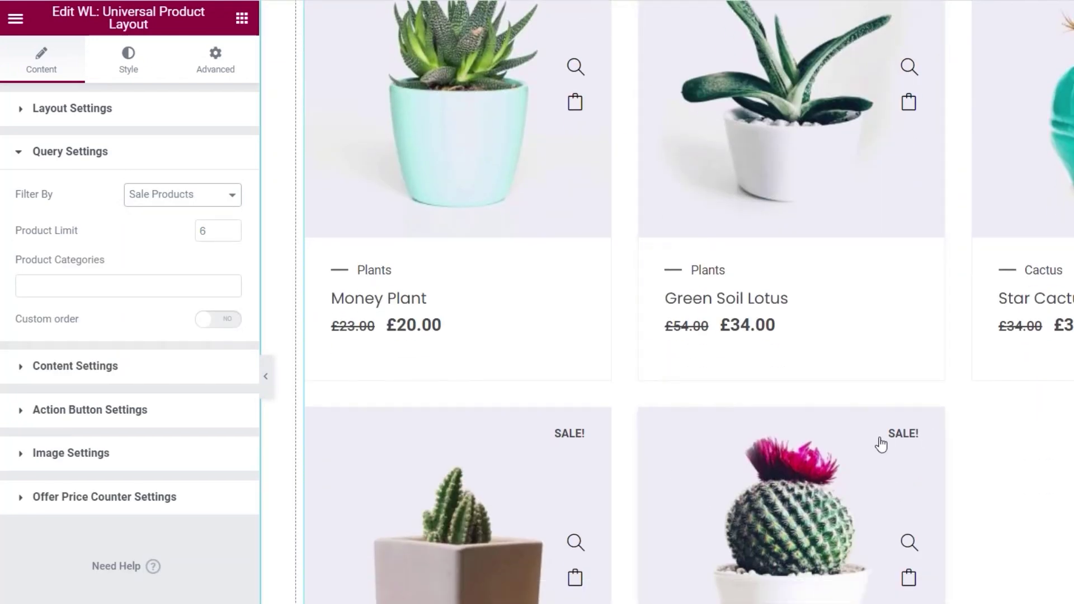
{"action": "scroll", "coordinate": [532, 463], "scroll_direction": "up", "scroll_amount": 3}
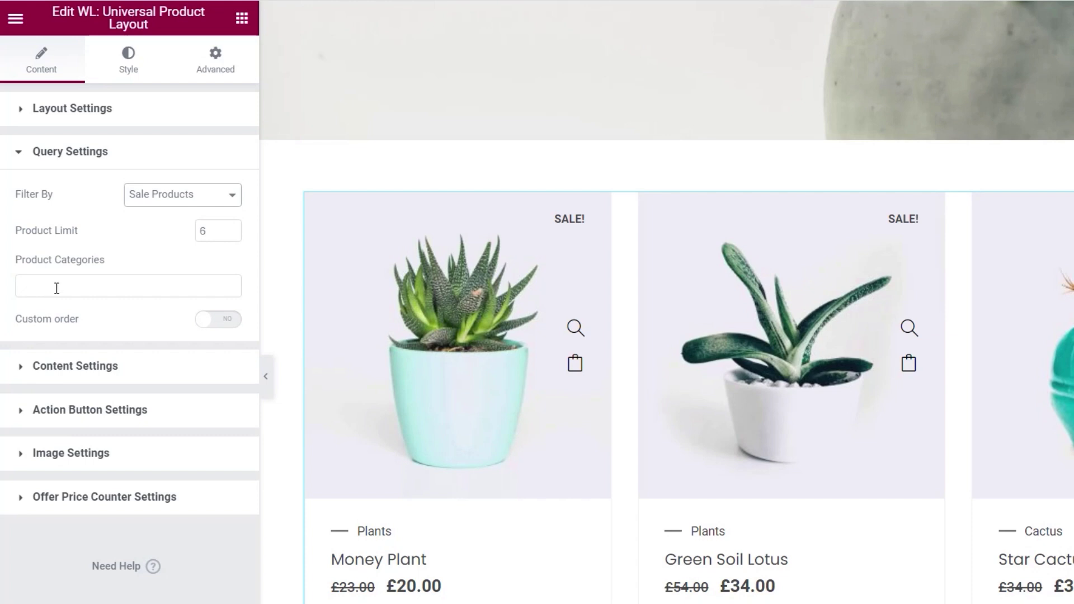
Try limiting the product categories to Cactus, to Plants and to both together, and clear the category selection
{"action": "left_click", "coordinate": [56, 287]}
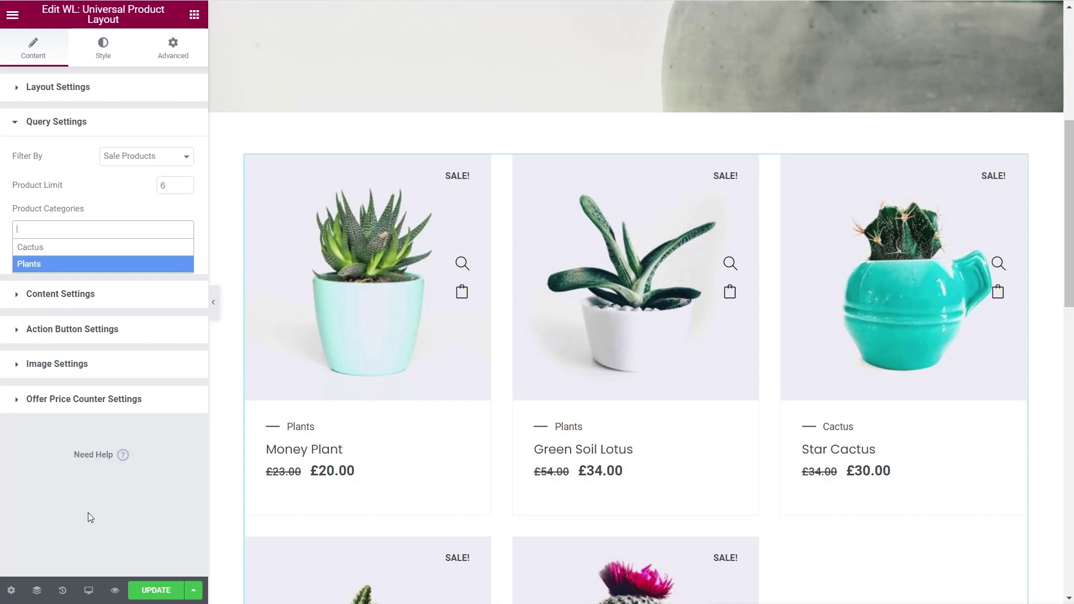
{"action": "left_click", "coordinate": [37, 253]}
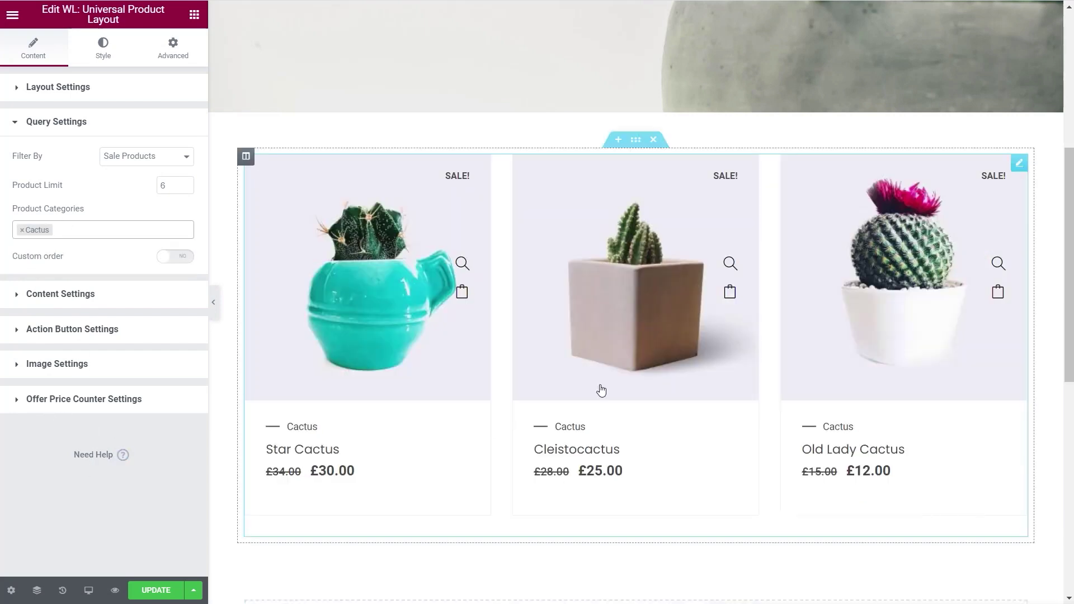
{"action": "left_click", "coordinate": [22, 230]}
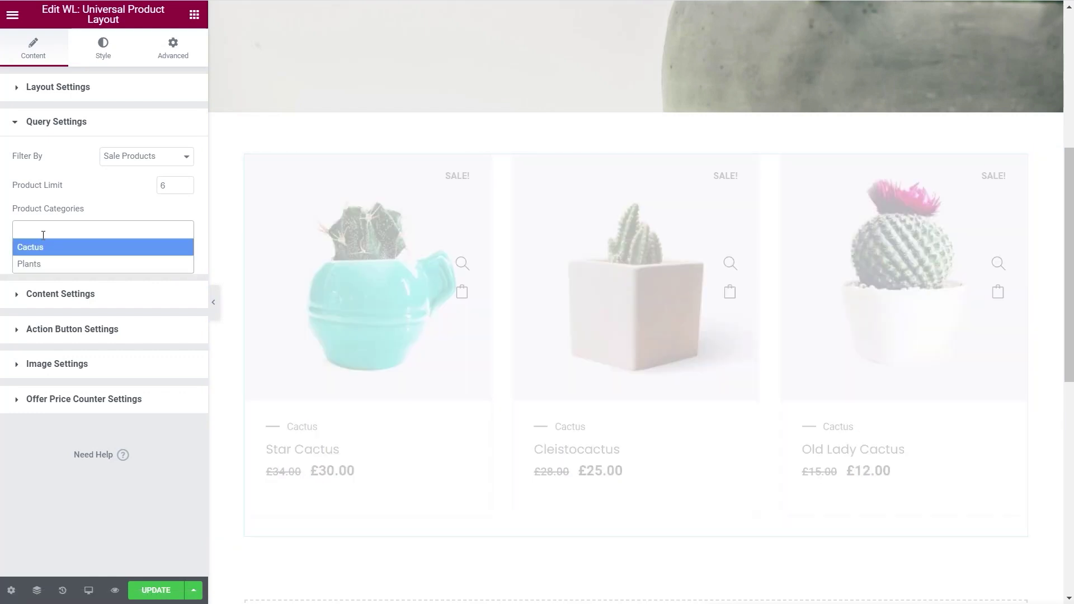
{"action": "left_click", "coordinate": [37, 264]}
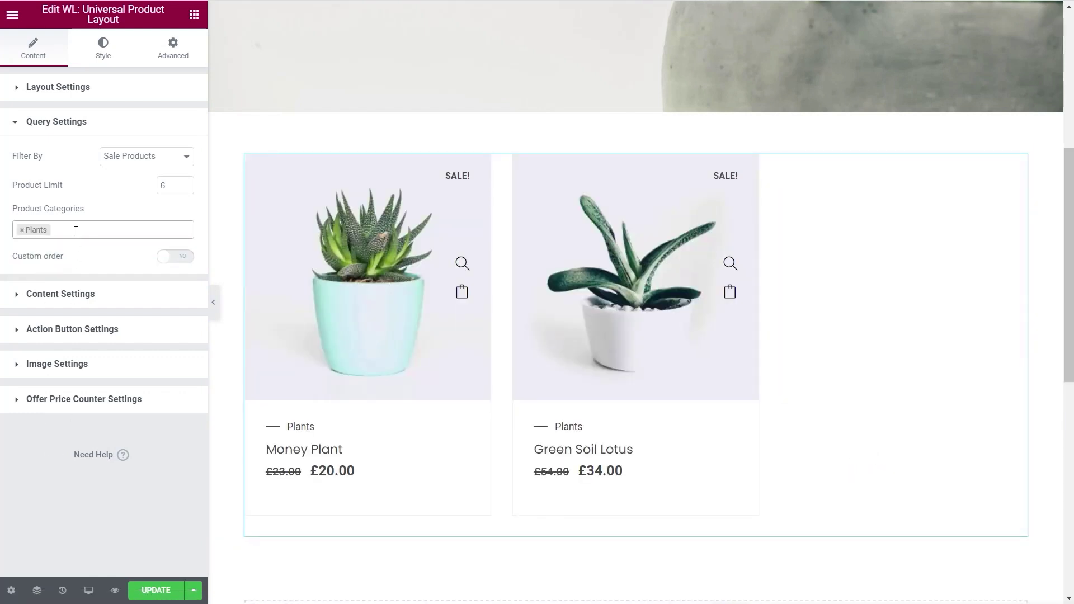
{"action": "left_click", "coordinate": [75, 230]}
{"action": "left_click", "coordinate": [70, 248]}
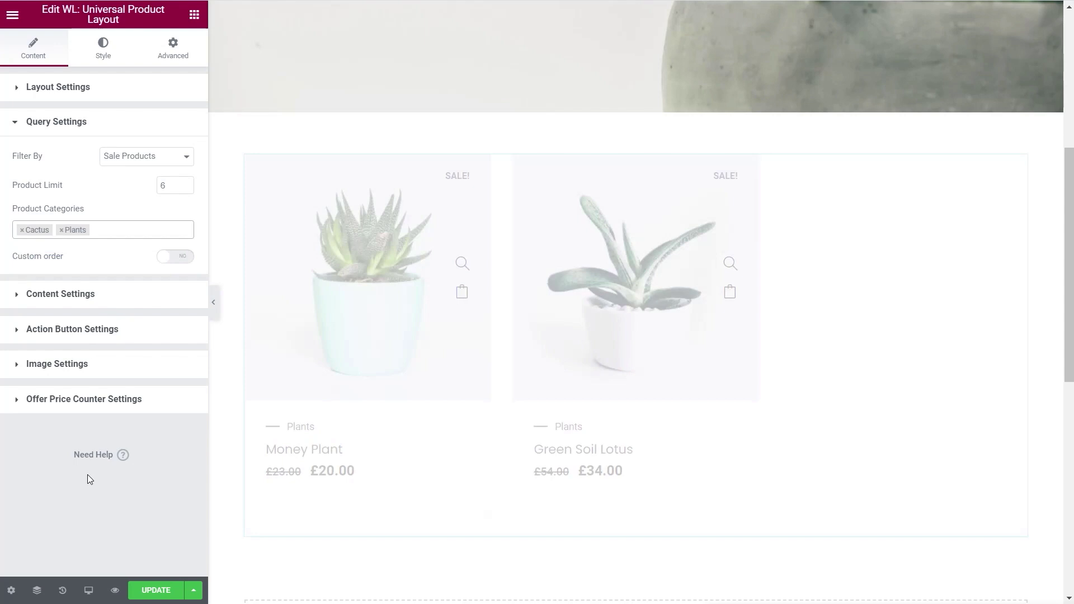
{"action": "left_click", "coordinate": [61, 230]}
{"action": "left_click", "coordinate": [23, 231]}
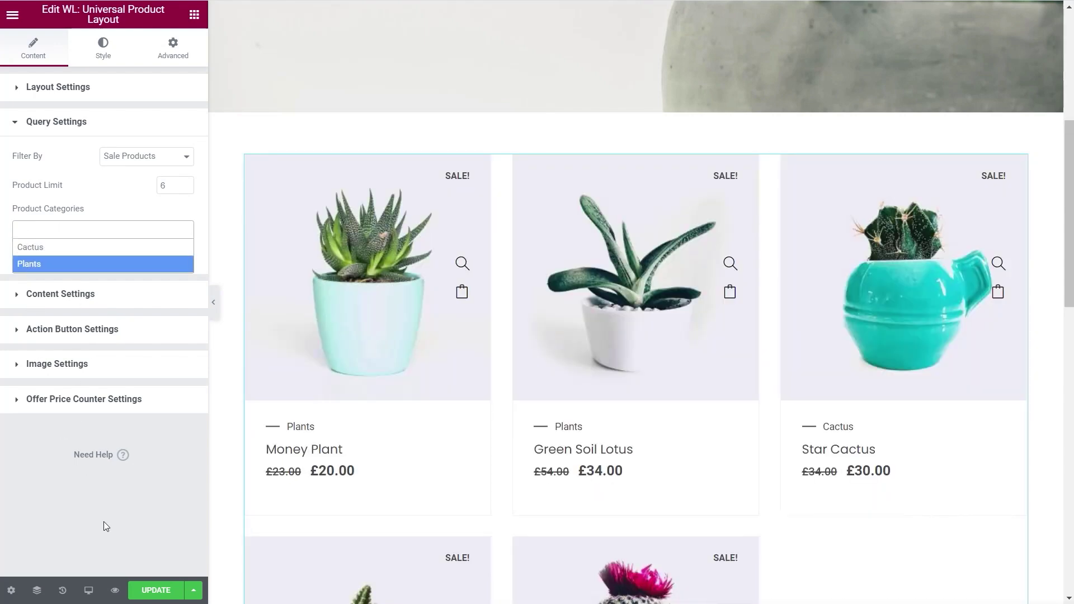
{"action": "left_click", "coordinate": [106, 523]}
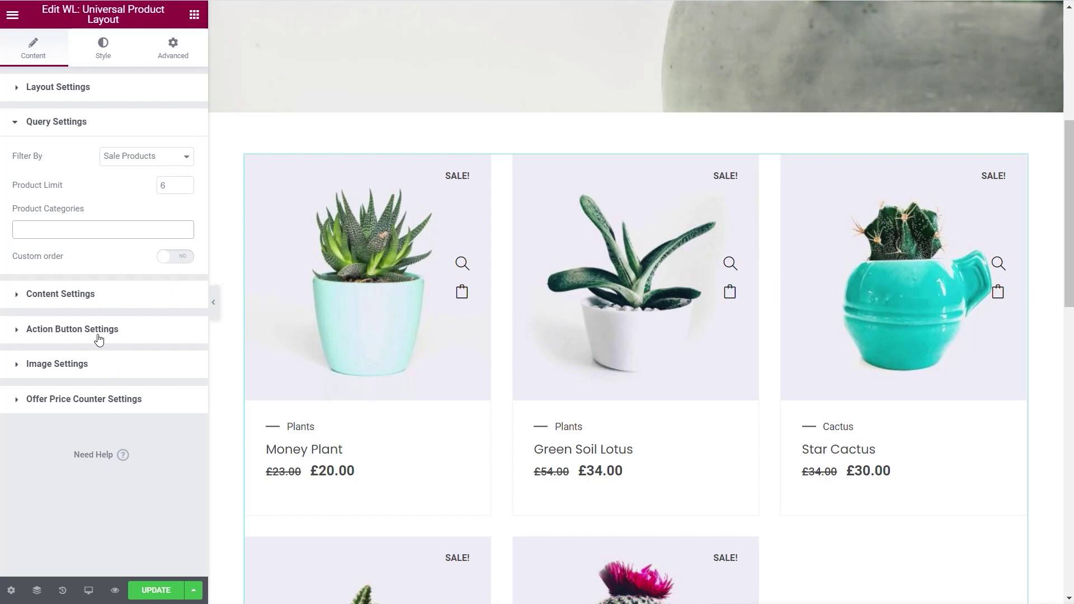
Preview content styles Two and Three in the widget's content settings and set the style to Style Four
{"action": "left_click", "coordinate": [78, 295]}
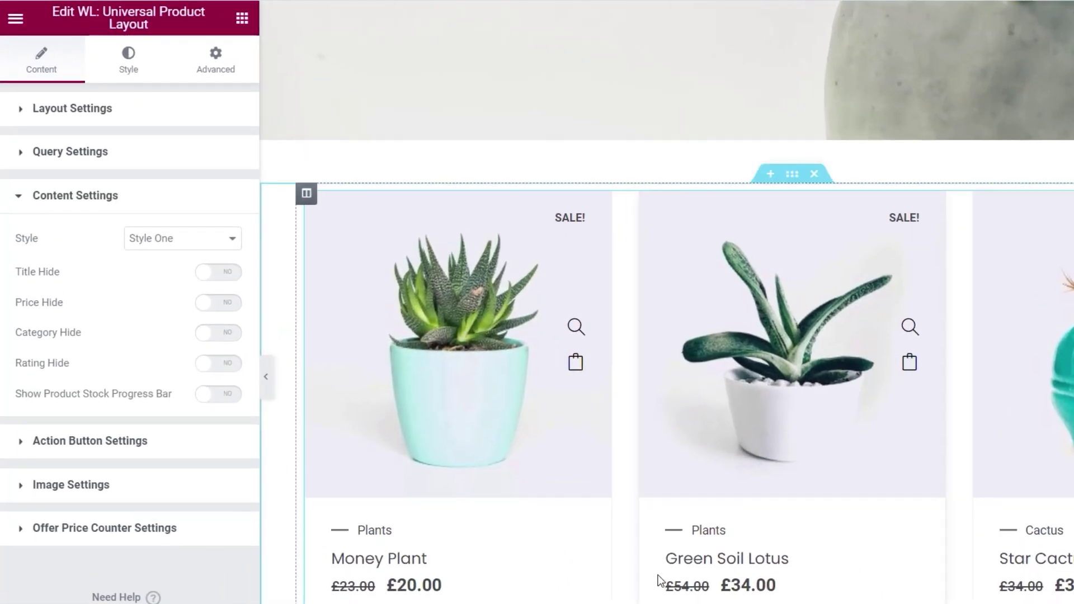
{"action": "scroll", "coordinate": [641, 557], "scroll_direction": "down", "scroll_amount": 2}
{"action": "left_click", "coordinate": [178, 240]}
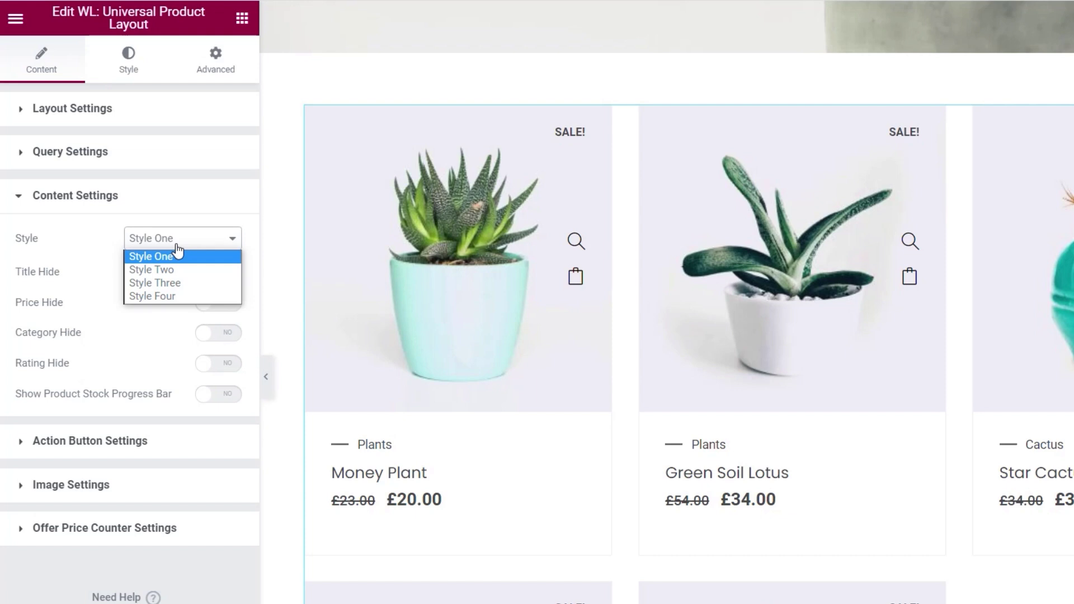
{"action": "left_click", "coordinate": [193, 269]}
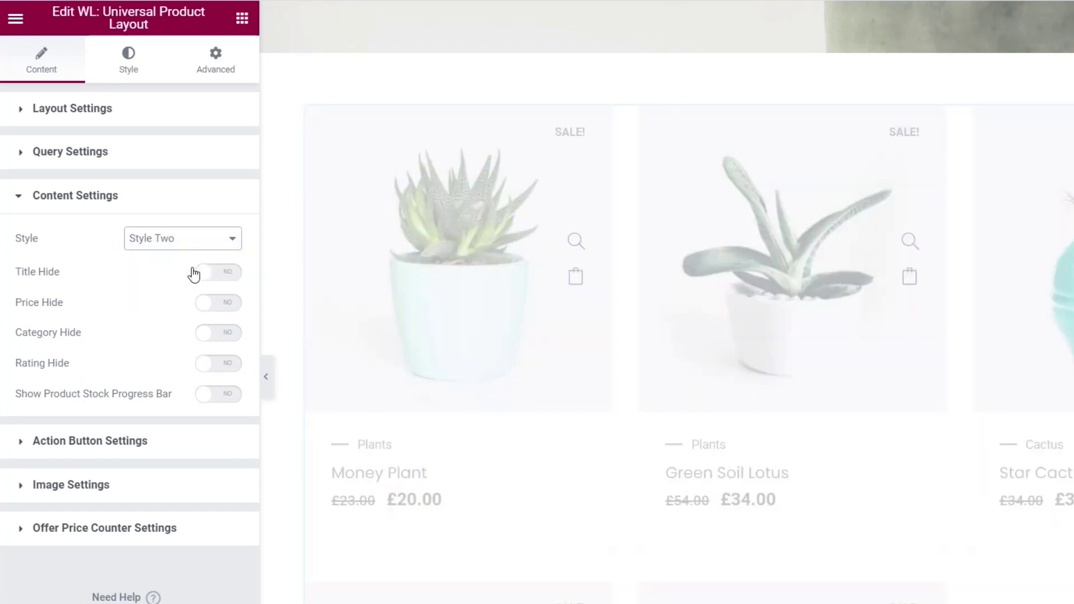
{"action": "left_click", "coordinate": [180, 240]}
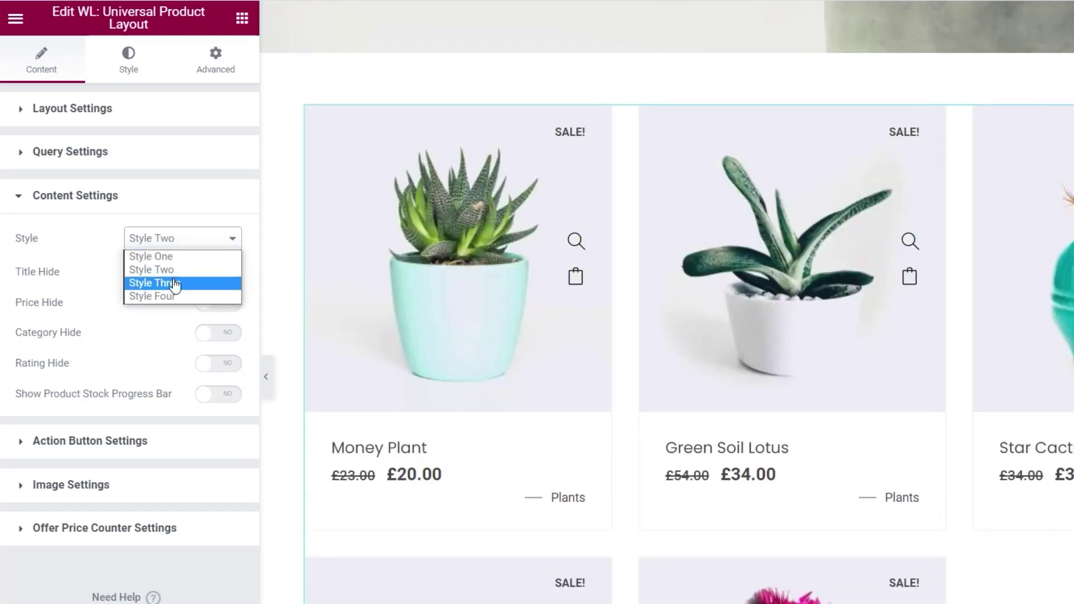
{"action": "left_click", "coordinate": [171, 282]}
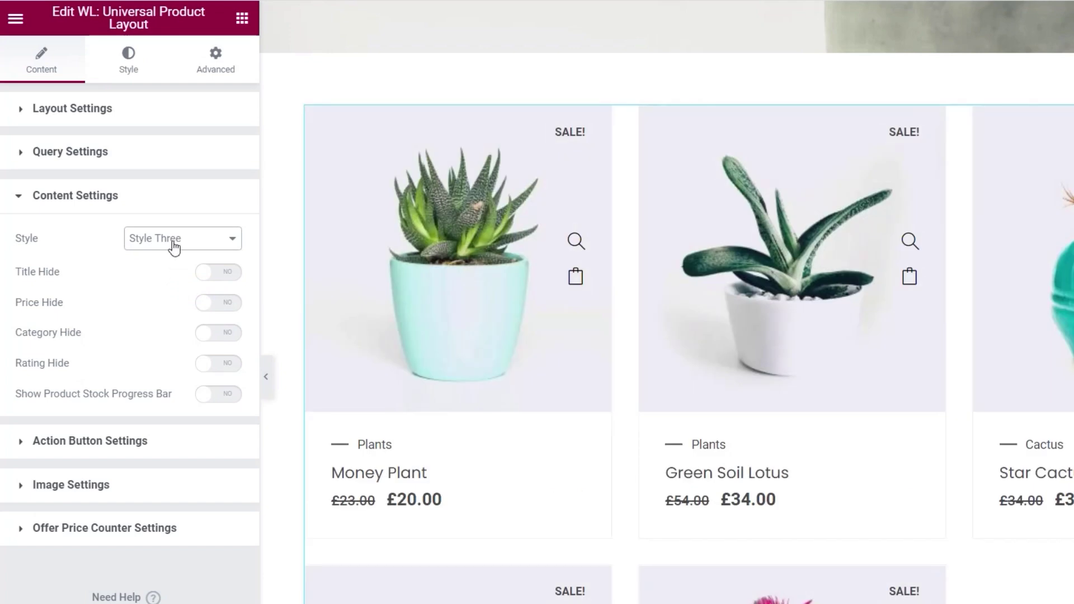
{"action": "left_click", "coordinate": [175, 246]}
{"action": "left_click", "coordinate": [165, 294]}
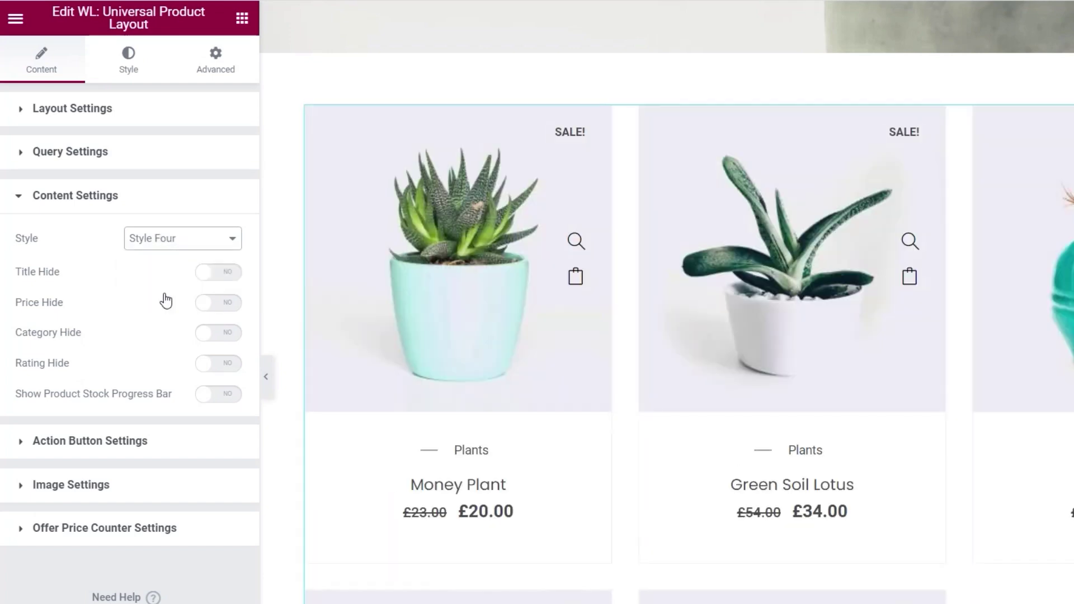
{"action": "left_click", "coordinate": [169, 245]}
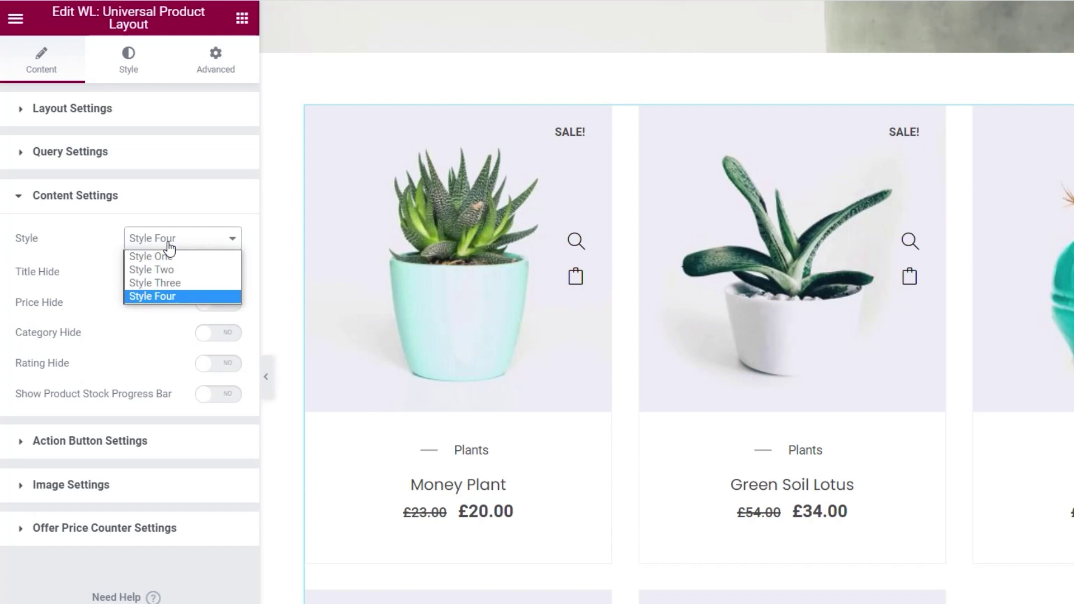
{"action": "left_click", "coordinate": [166, 296]}
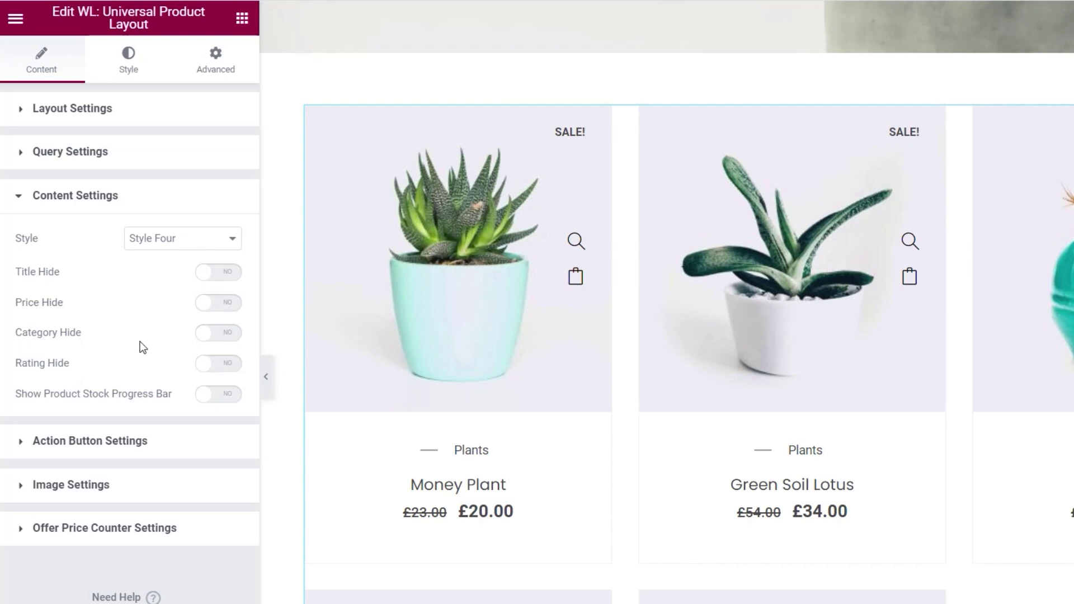
Hide the product categories in the content settings and try the product stock progress bar option on and off
{"action": "left_click", "coordinate": [230, 335]}
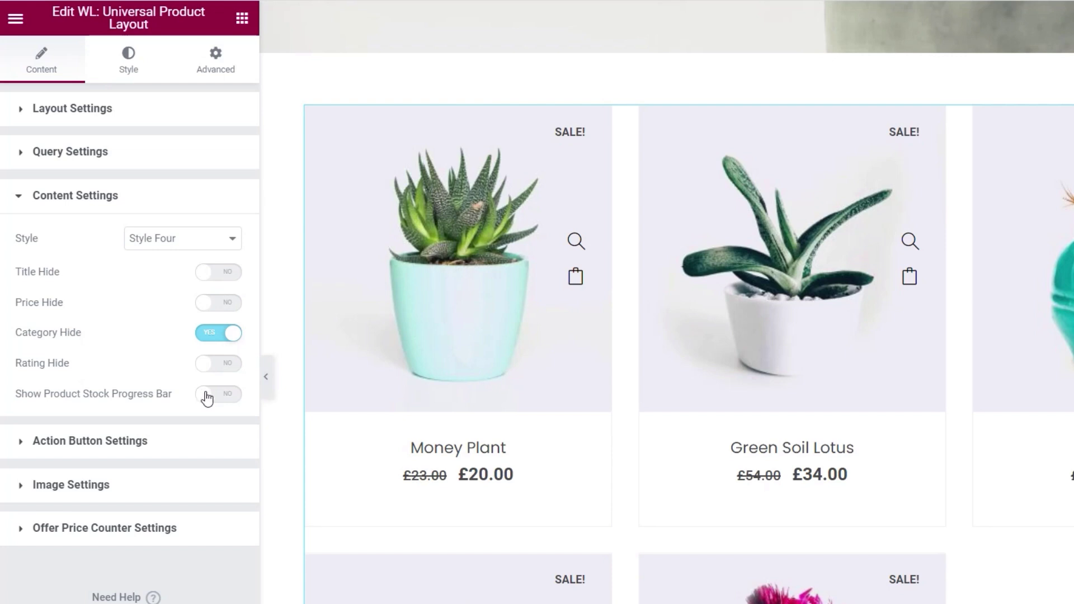
{"action": "left_click", "coordinate": [205, 399]}
{"action": "left_click", "coordinate": [206, 398]}
Try hiding the action buttons, show them again, and set their style to Style Three after previewing Style Two
{"action": "left_click", "coordinate": [116, 447]}
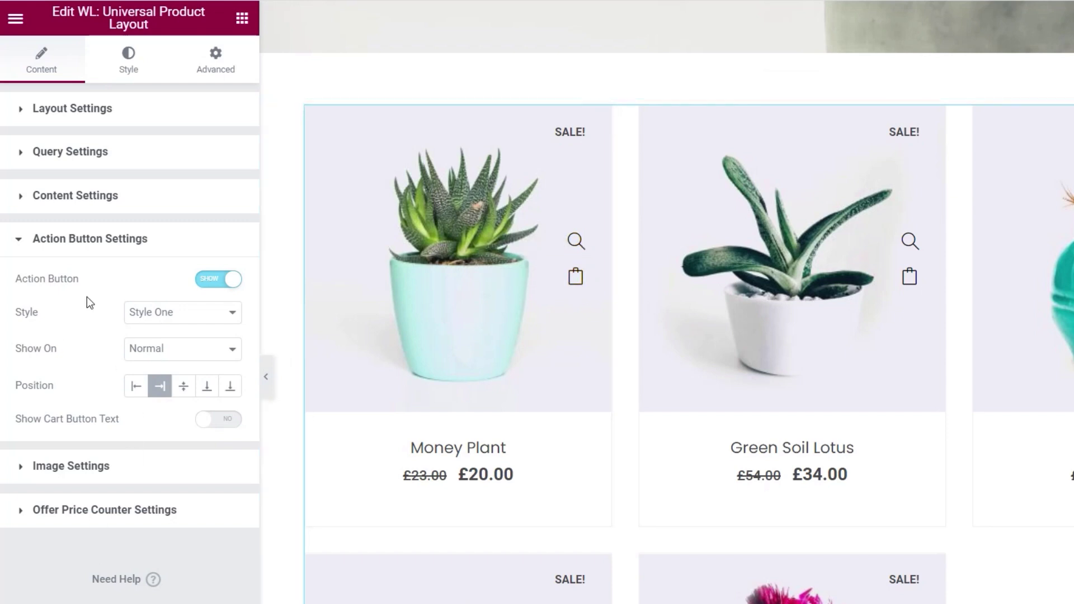
{"action": "left_click", "coordinate": [210, 283]}
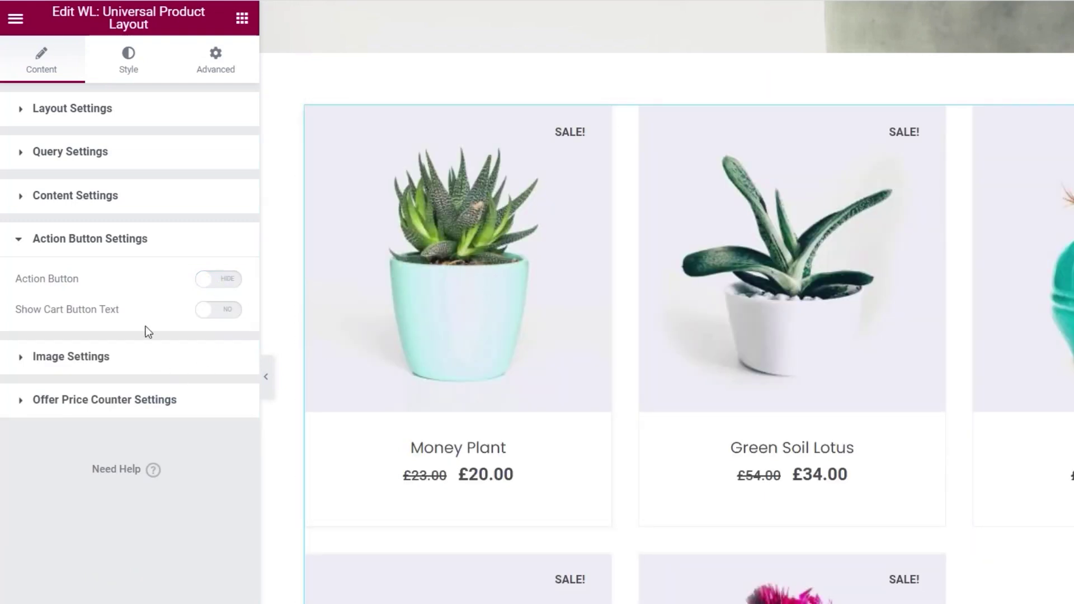
{"action": "left_click", "coordinate": [229, 282]}
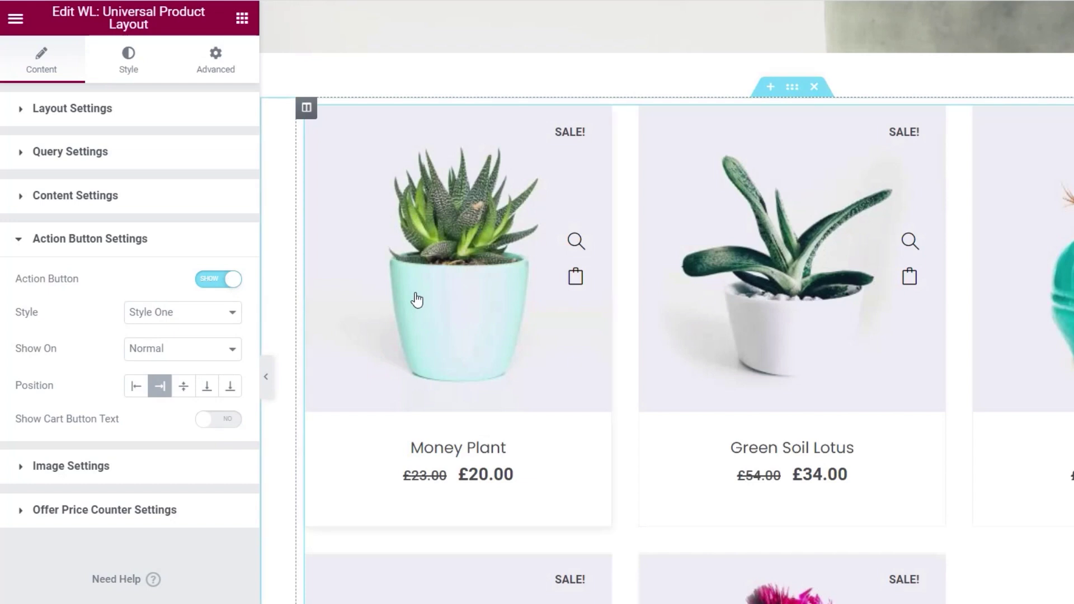
{"action": "left_click", "coordinate": [143, 311]}
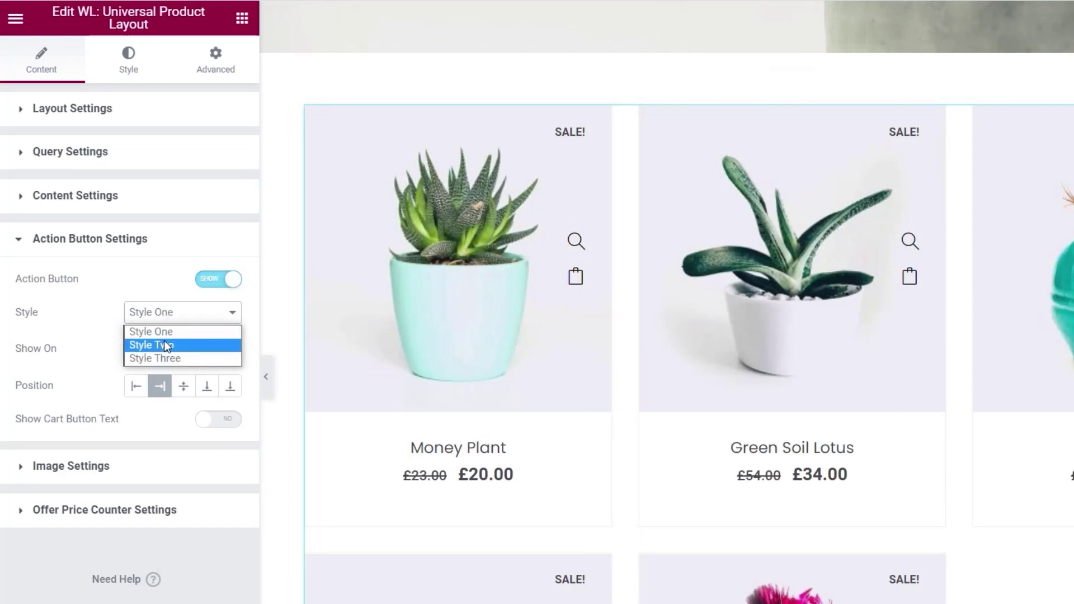
{"action": "left_click", "coordinate": [163, 341]}
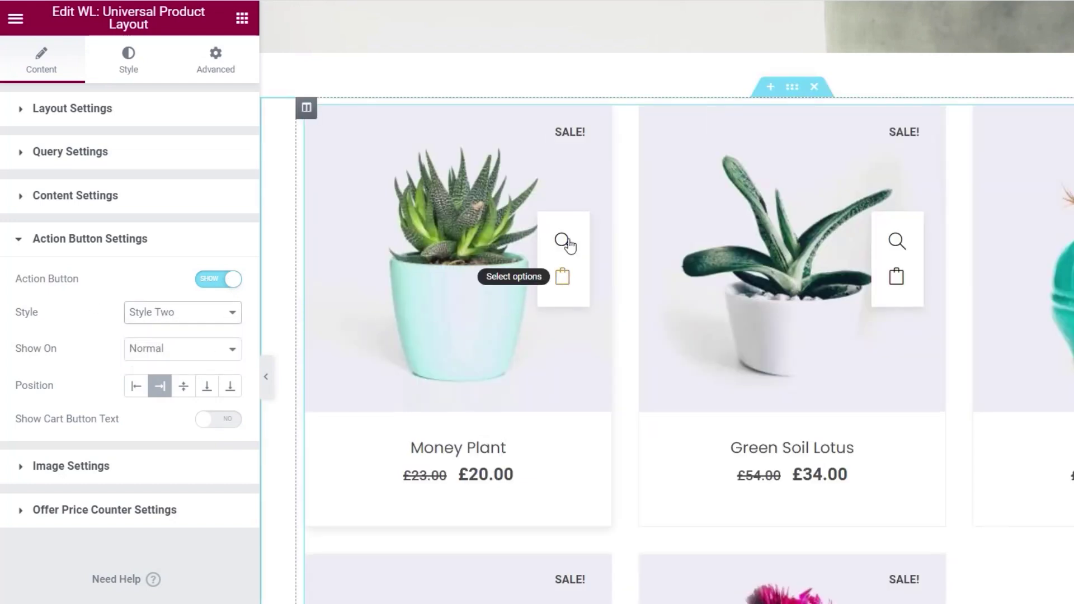
{"action": "left_click", "coordinate": [203, 317]}
{"action": "left_click", "coordinate": [185, 358]}
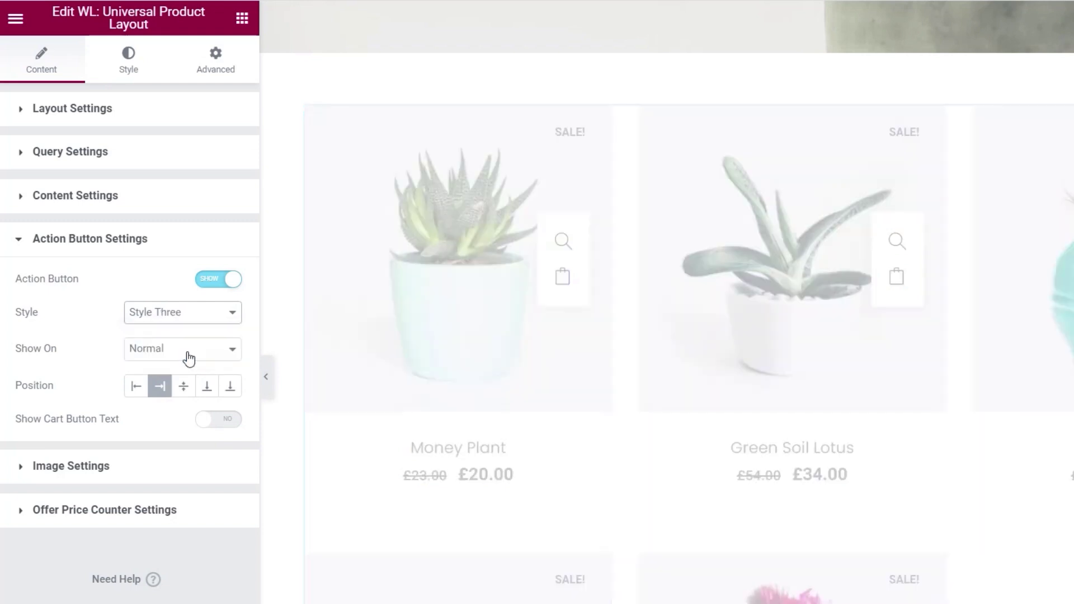
Make the action buttons show on Hover and position them in the middle of the product image after trying the left side
{"action": "left_click", "coordinate": [161, 351]}
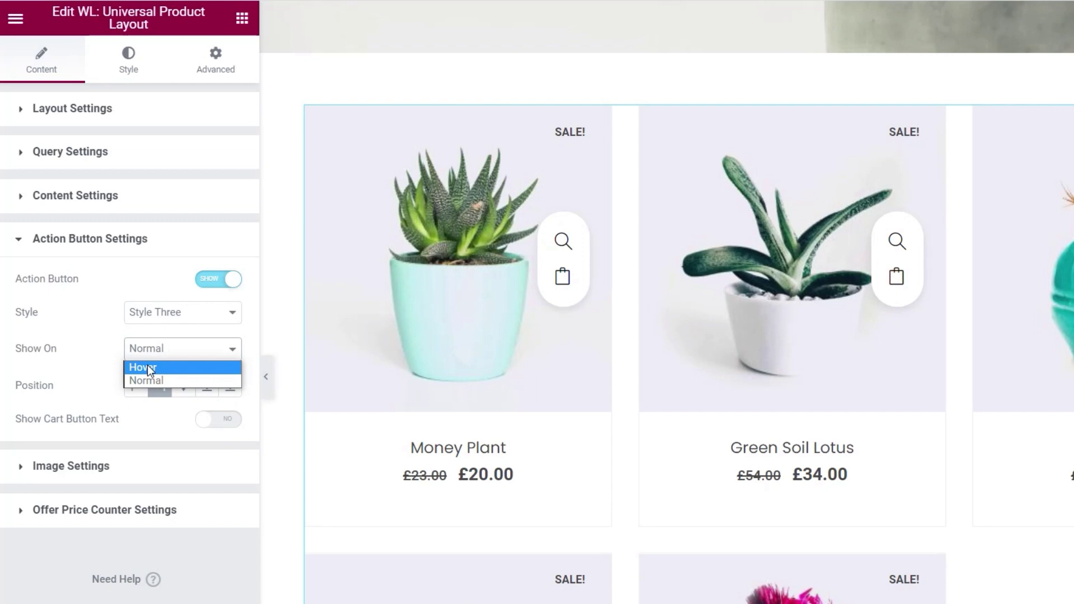
{"action": "left_click", "coordinate": [147, 367]}
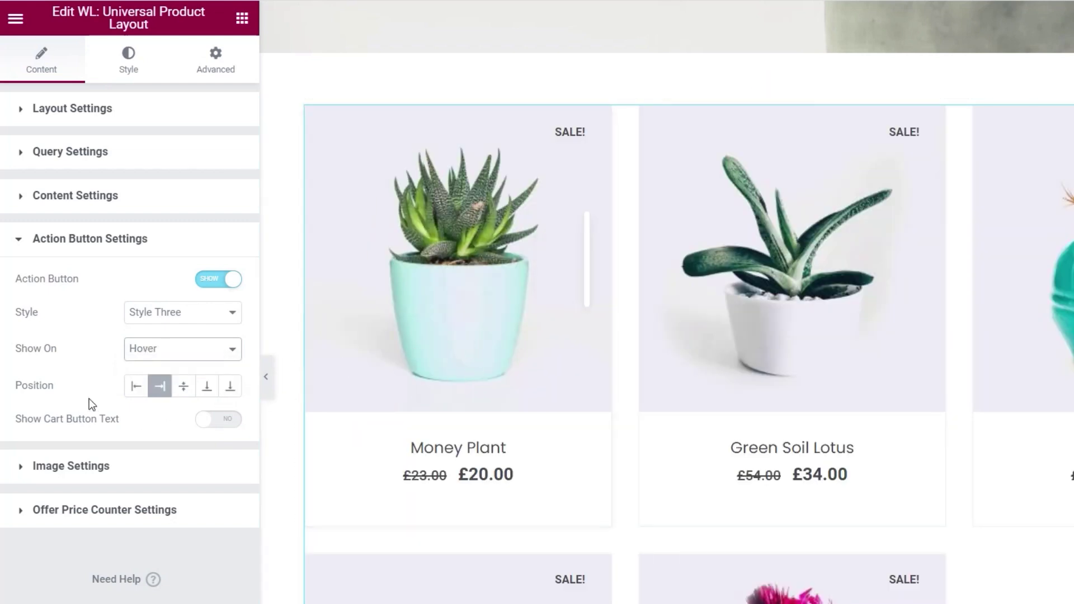
{"action": "left_click", "coordinate": [141, 390]}
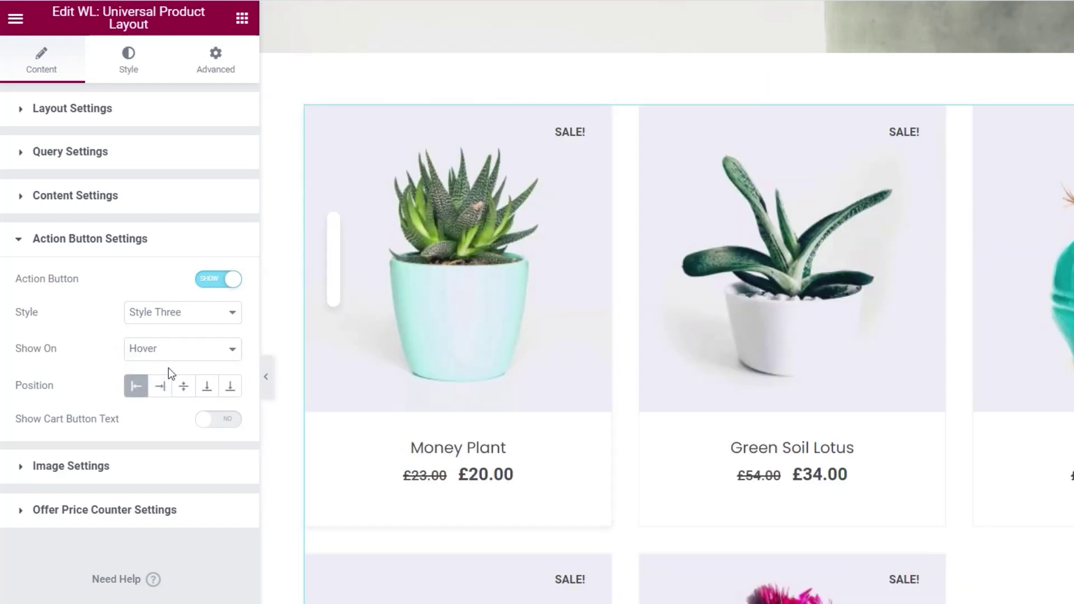
{"action": "left_click", "coordinate": [184, 386]}
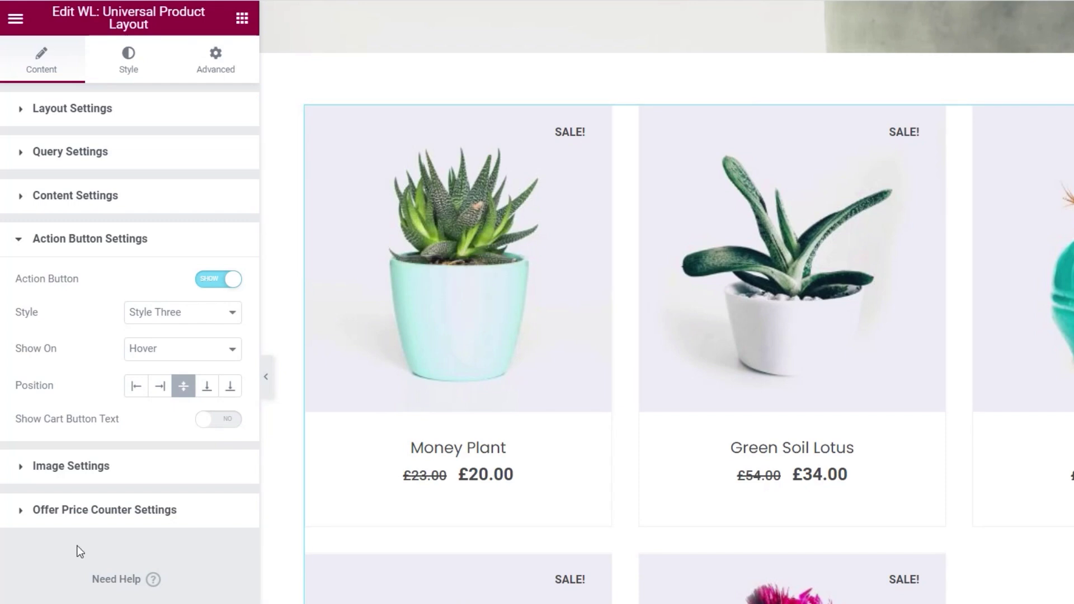
Compare the action buttons with and without cart button text, leave the text on, and preview it on the Money Plant product
{"action": "left_click", "coordinate": [232, 420]}
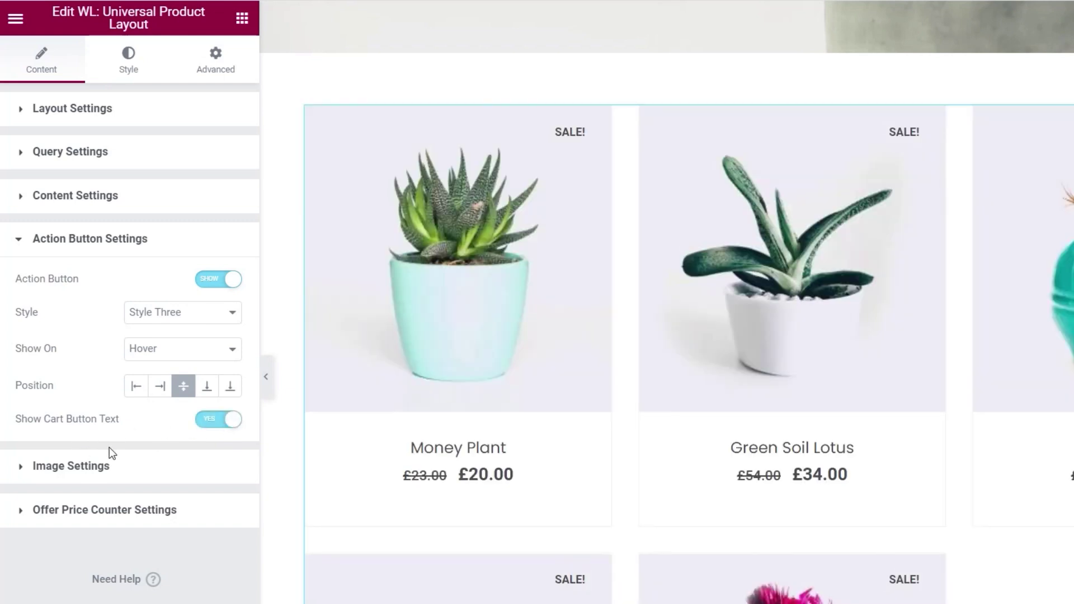
{"action": "left_click", "coordinate": [202, 421]}
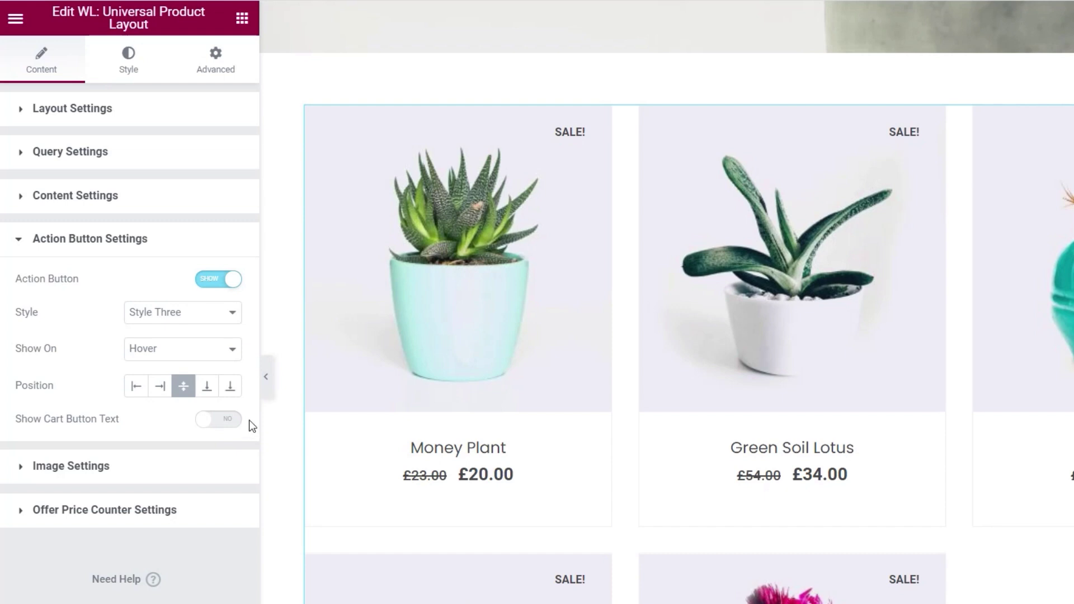
{"action": "left_click", "coordinate": [227, 422]}
{"action": "mouse_move", "coordinate": [420, 335]}
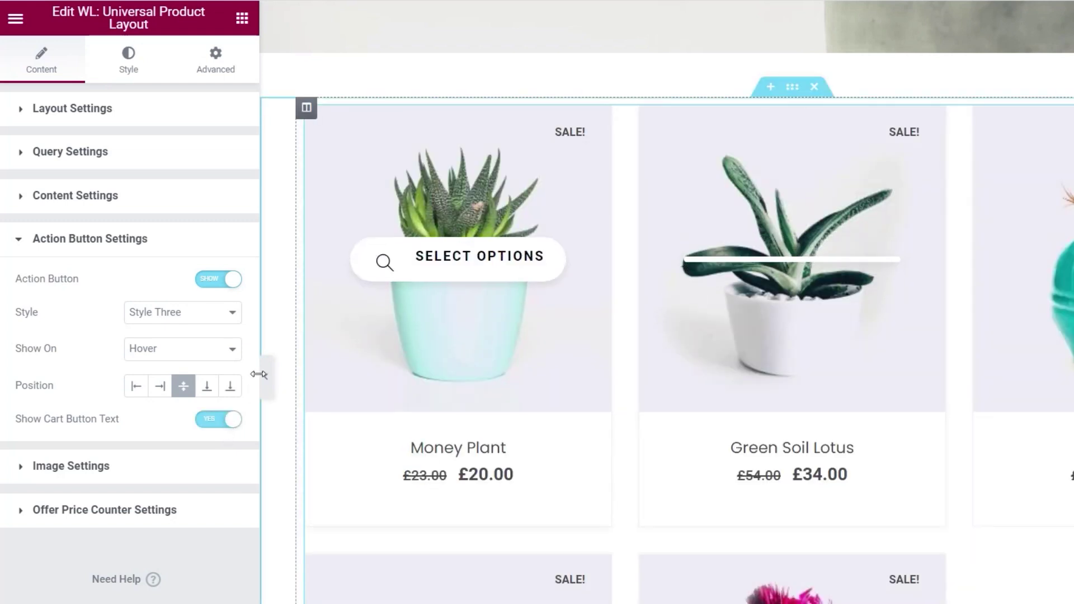
Set the action button style to Style One and turn off the cart button text
{"action": "left_click", "coordinate": [192, 317]}
{"action": "left_click", "coordinate": [188, 329]}
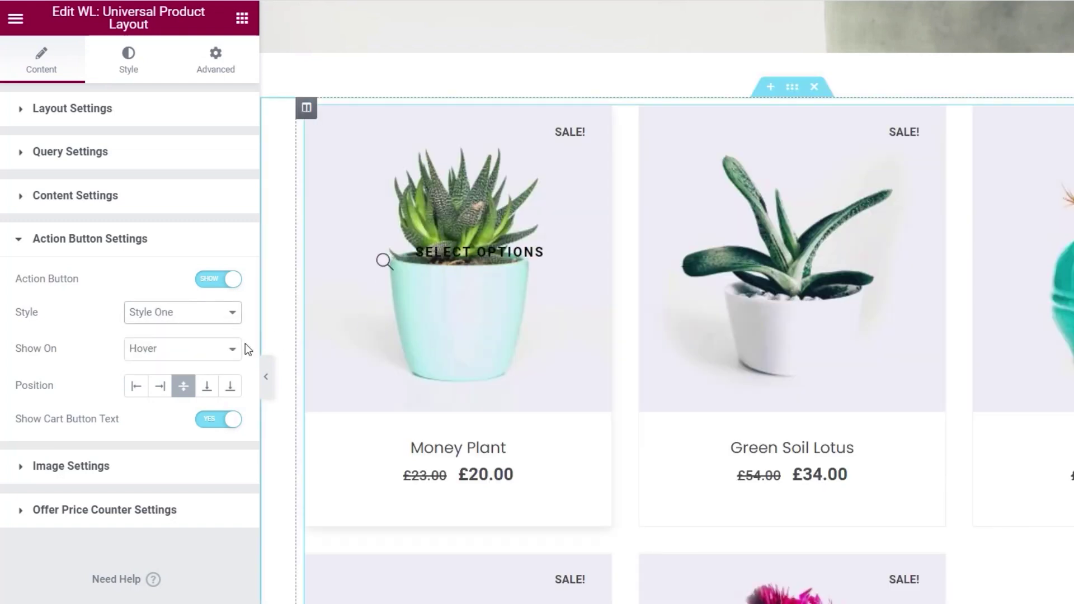
{"action": "left_click", "coordinate": [216, 420]}
Try the Gallery Tab thumbnails style in the image settings and return it to Single Image
{"action": "left_click", "coordinate": [61, 468]}
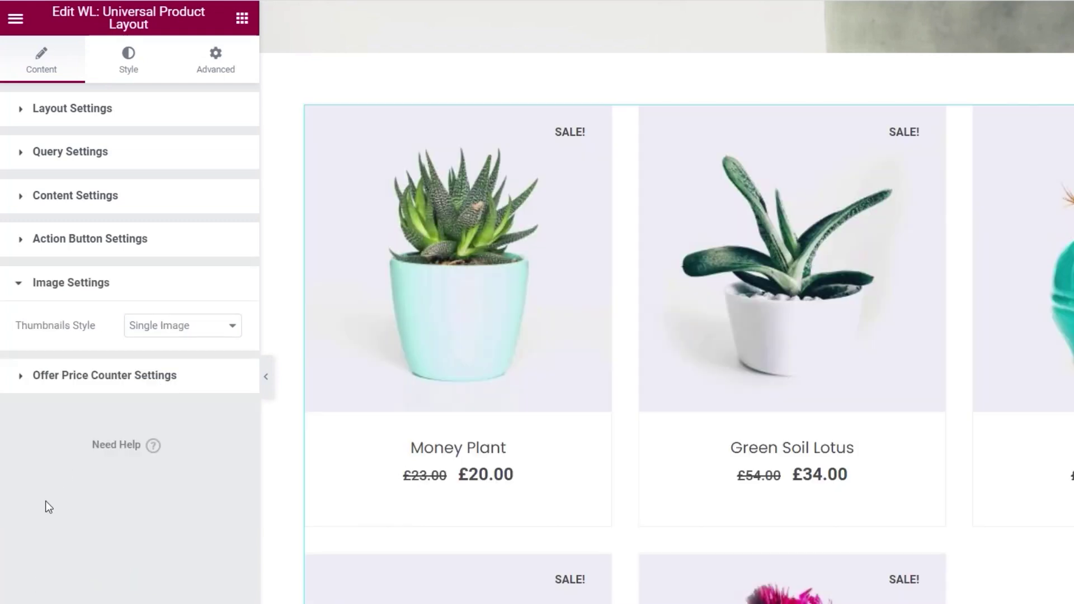
{"action": "left_click", "coordinate": [204, 330]}
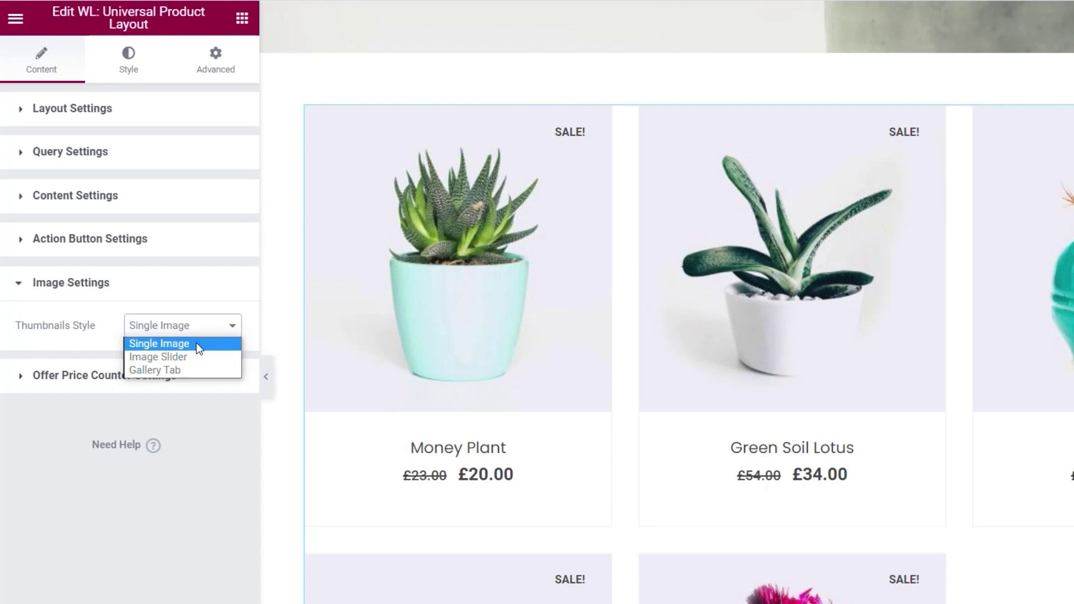
{"action": "left_click", "coordinate": [177, 371]}
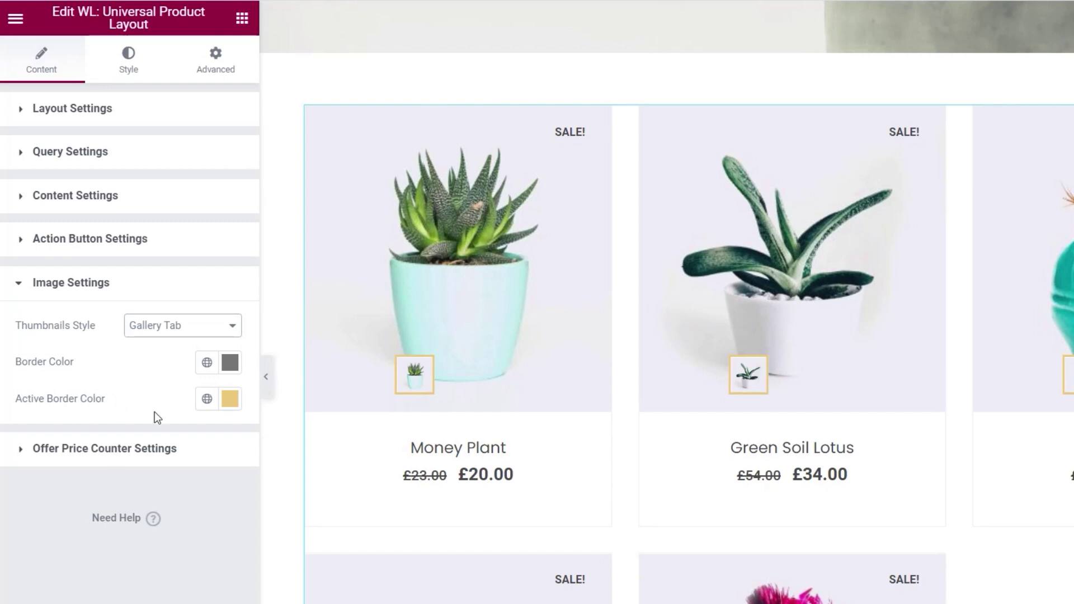
{"action": "left_click", "coordinate": [181, 330]}
{"action": "left_click", "coordinate": [177, 347]}
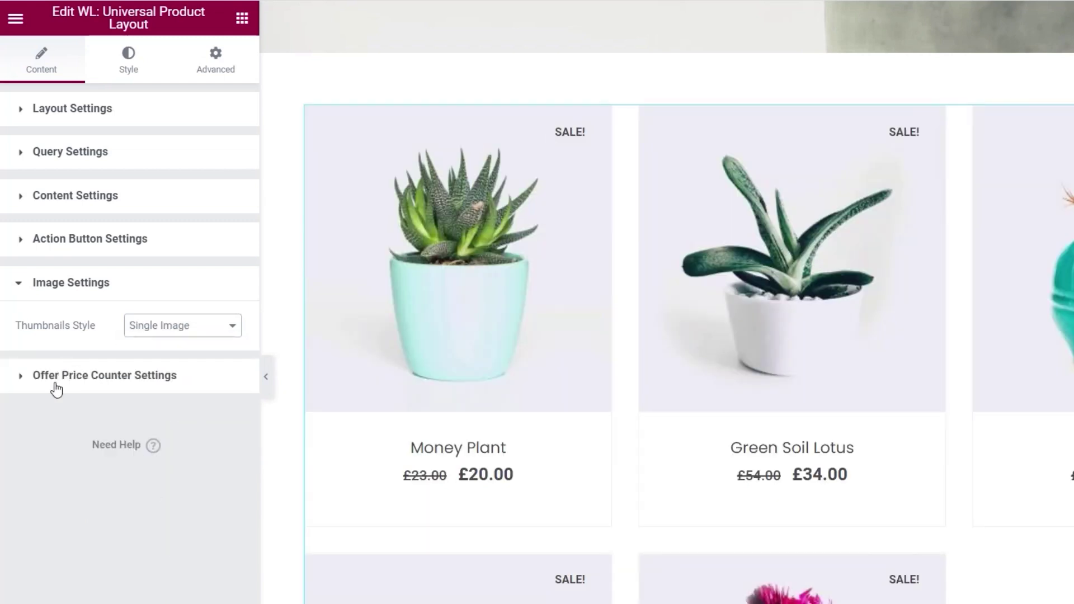
Review the offer price counter settings and the style options for content area, badge, category, title, price and rating
{"action": "left_click", "coordinate": [86, 383]}
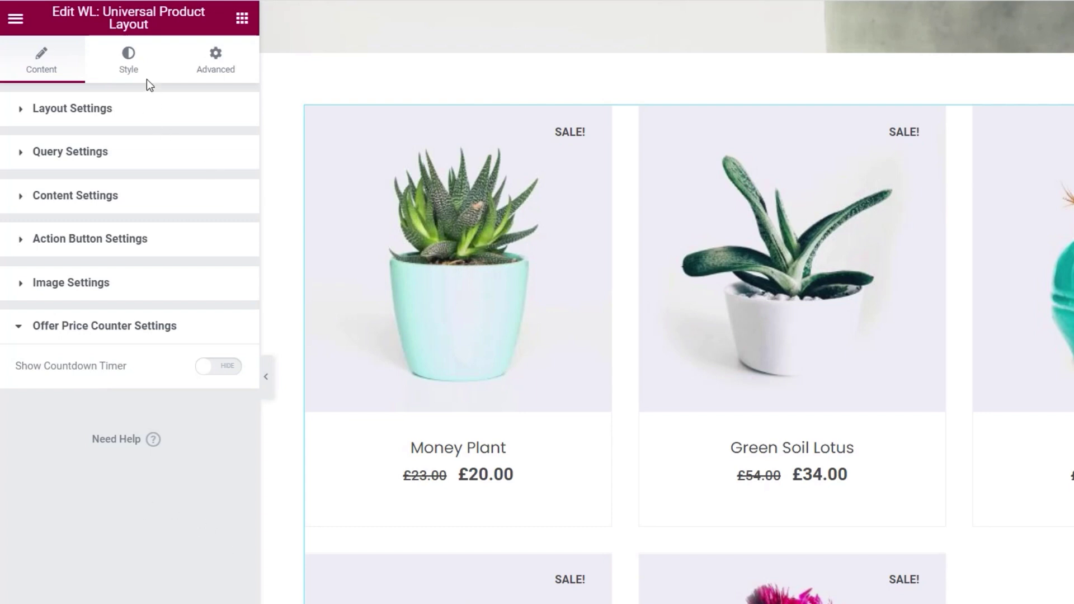
{"action": "left_click", "coordinate": [129, 62]}
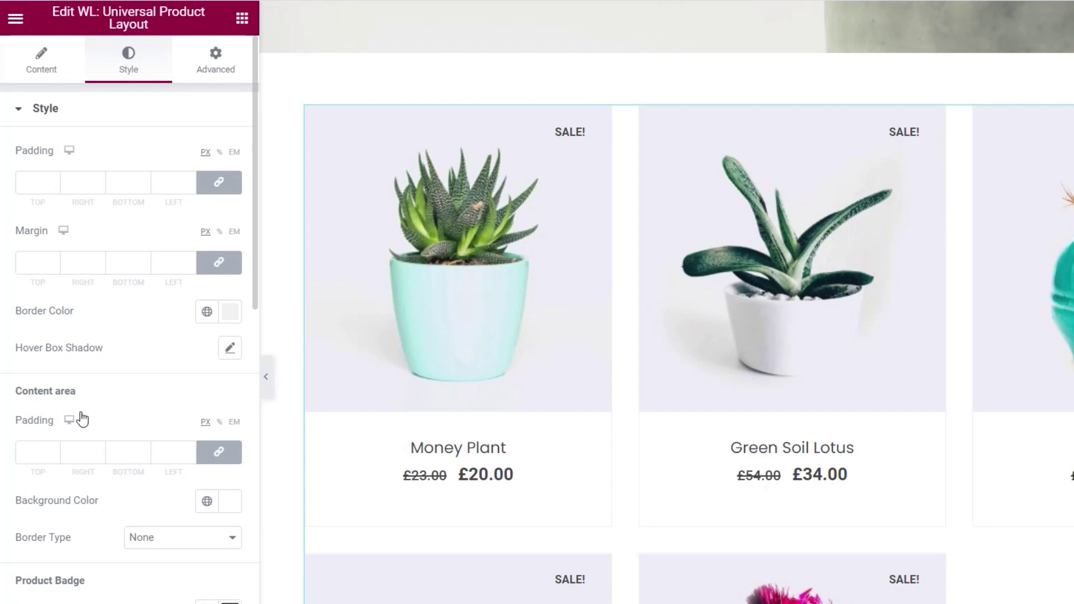
{"action": "scroll", "coordinate": [109, 405], "scroll_direction": "down", "scroll_amount": 4}
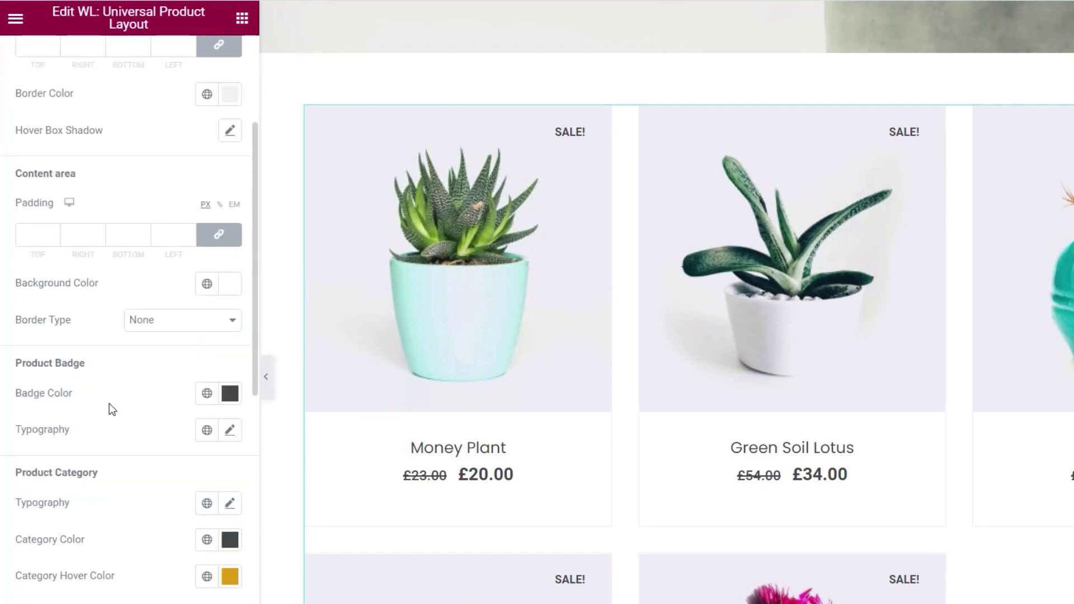
{"action": "scroll", "coordinate": [109, 404], "scroll_direction": "down", "scroll_amount": 4}
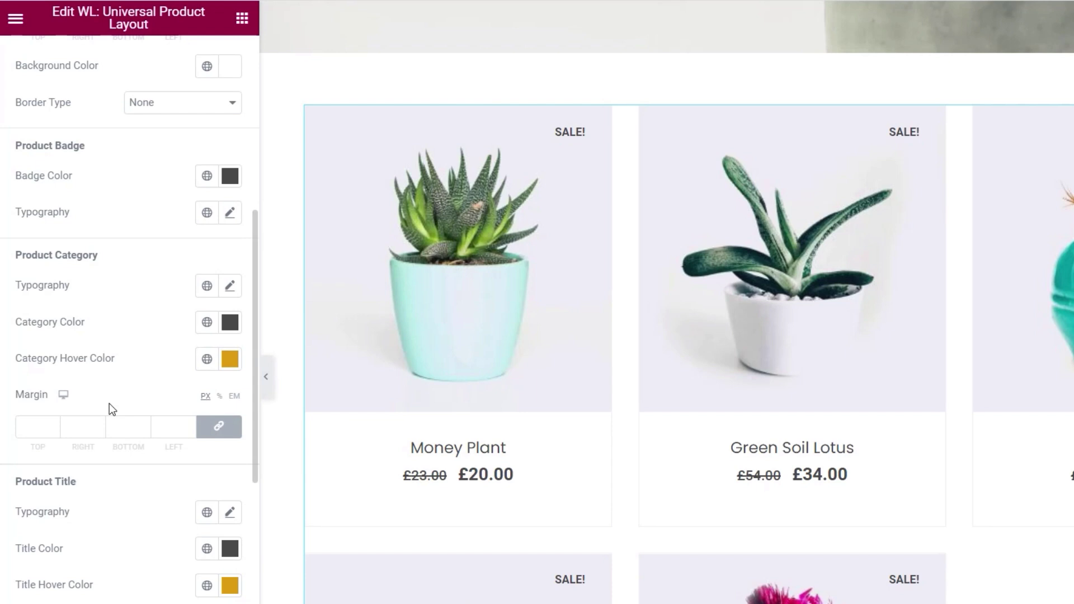
{"action": "scroll", "coordinate": [109, 404], "scroll_direction": "down", "scroll_amount": 4}
{"action": "scroll", "coordinate": [99, 356], "scroll_direction": "down", "scroll_amount": 4}
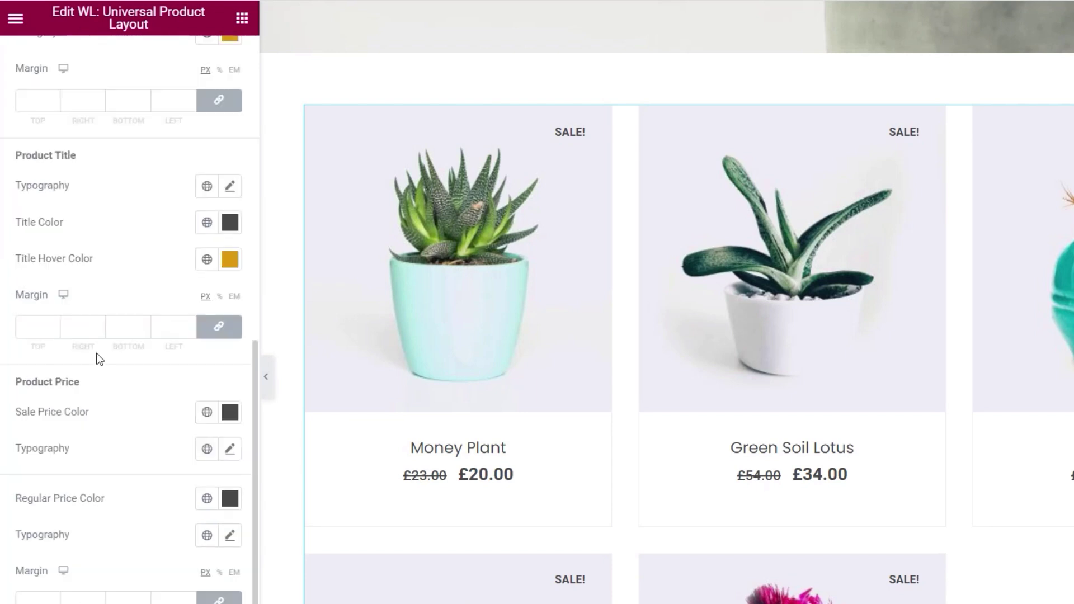
{"action": "scroll", "coordinate": [106, 488], "scroll_direction": "down", "scroll_amount": 2}
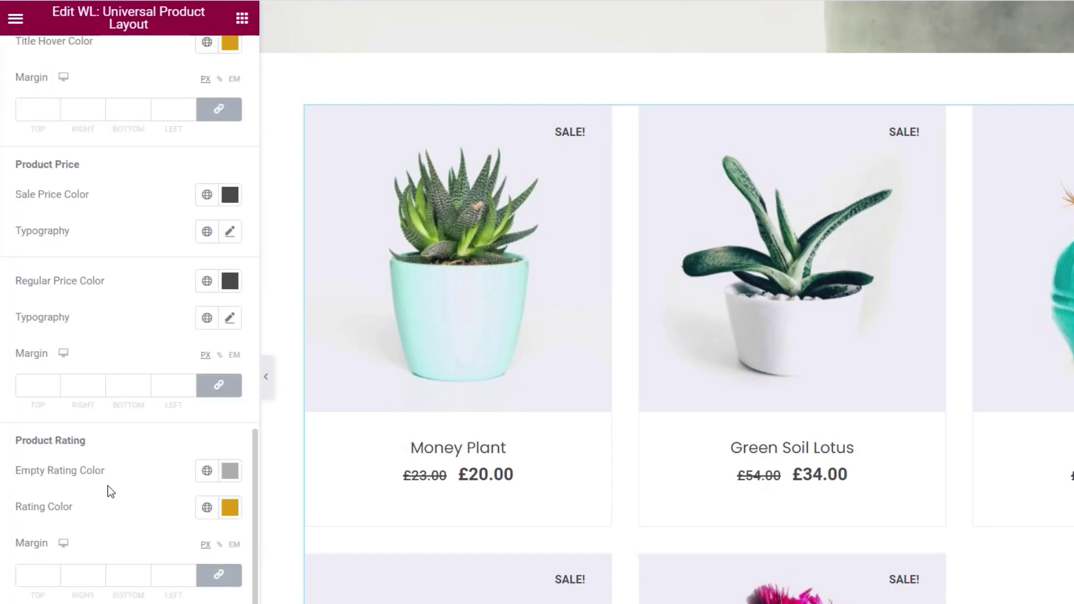
Try a default box shadow on the action buttons in the Action Button Style settings and reset it
{"action": "left_click", "coordinate": [109, 492]}
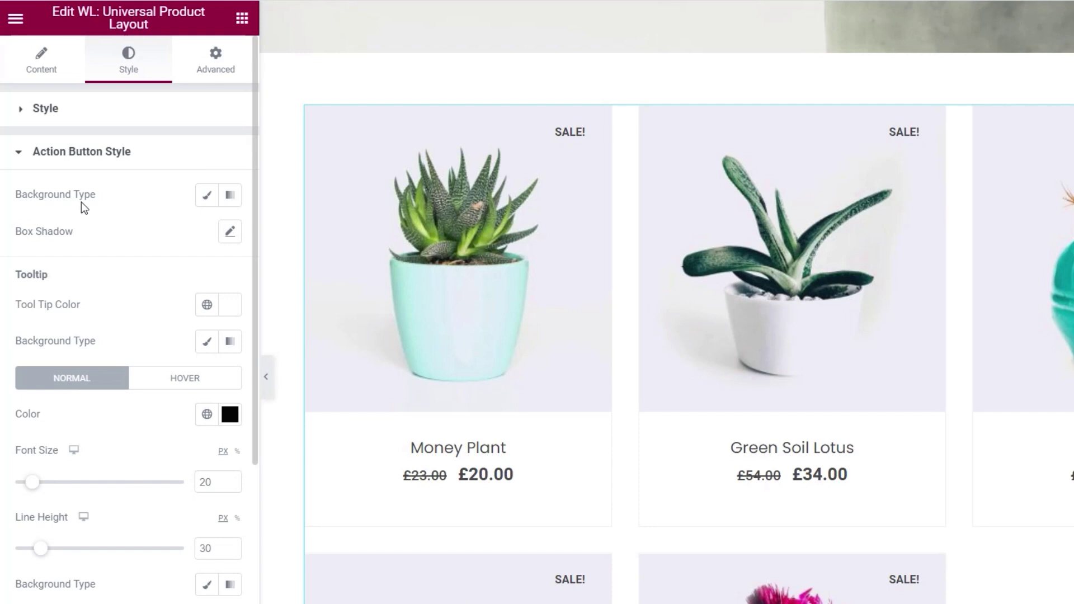
{"action": "left_click", "coordinate": [229, 231]}
{"action": "left_click", "coordinate": [219, 232]}
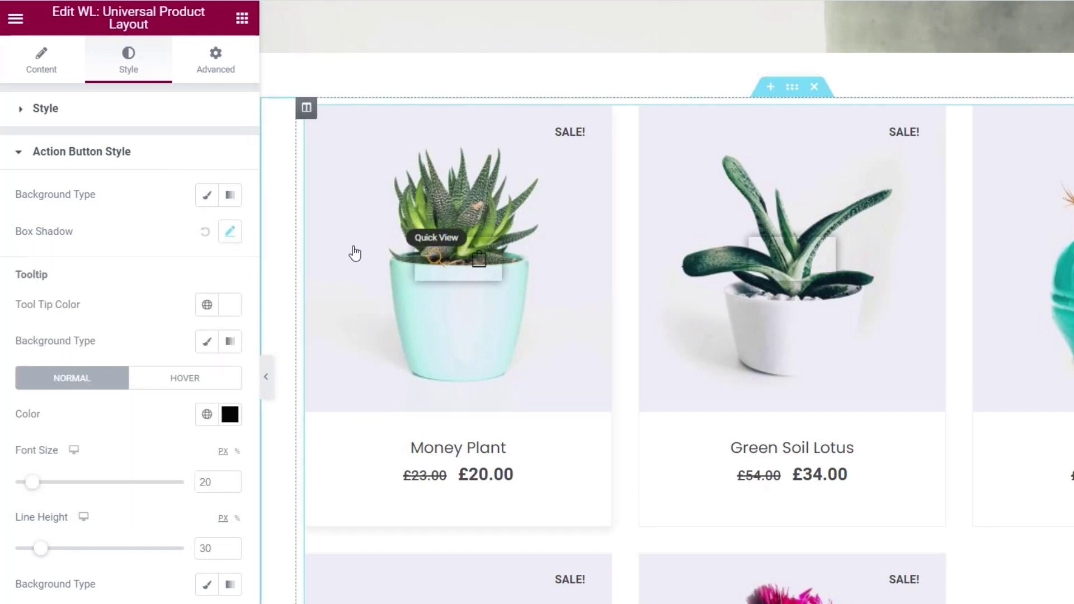
{"action": "left_click", "coordinate": [205, 232]}
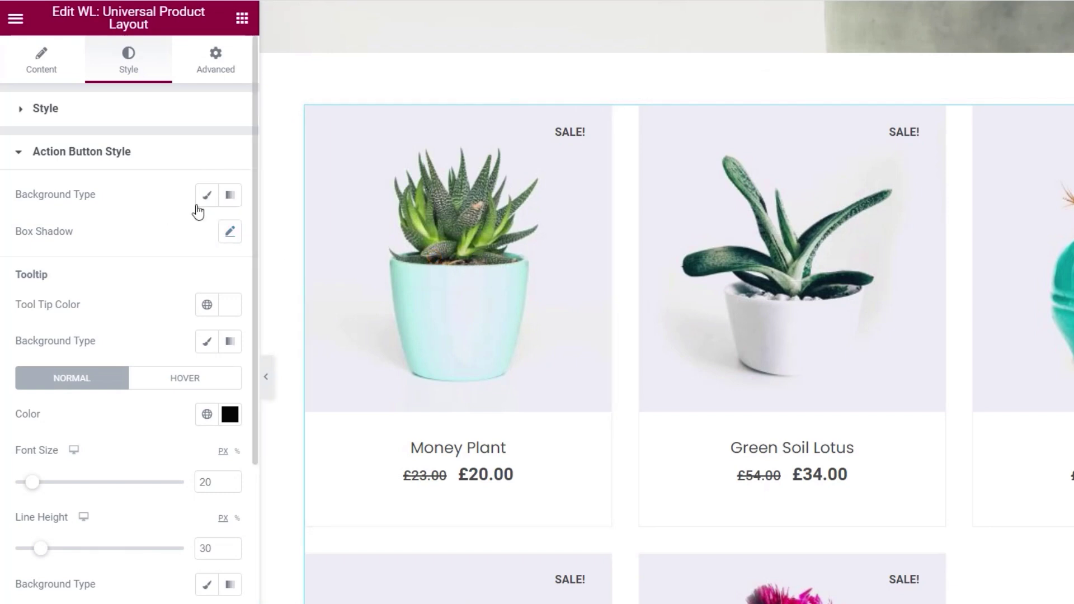
Give the action buttons a classic background with the colour #FBFBFB
{"action": "left_click", "coordinate": [206, 195]}
{"action": "left_click", "coordinate": [229, 231]}
{"action": "left_click_drag", "start_coordinate": [140, 324], "coordinate": [32, 298]}
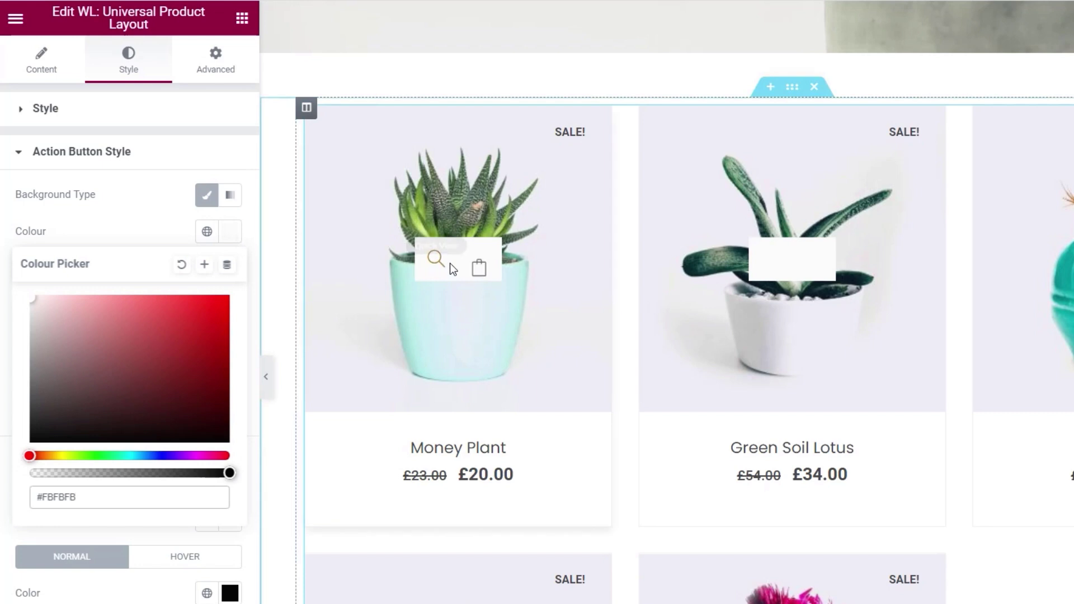
{"action": "left_click", "coordinate": [126, 223]}
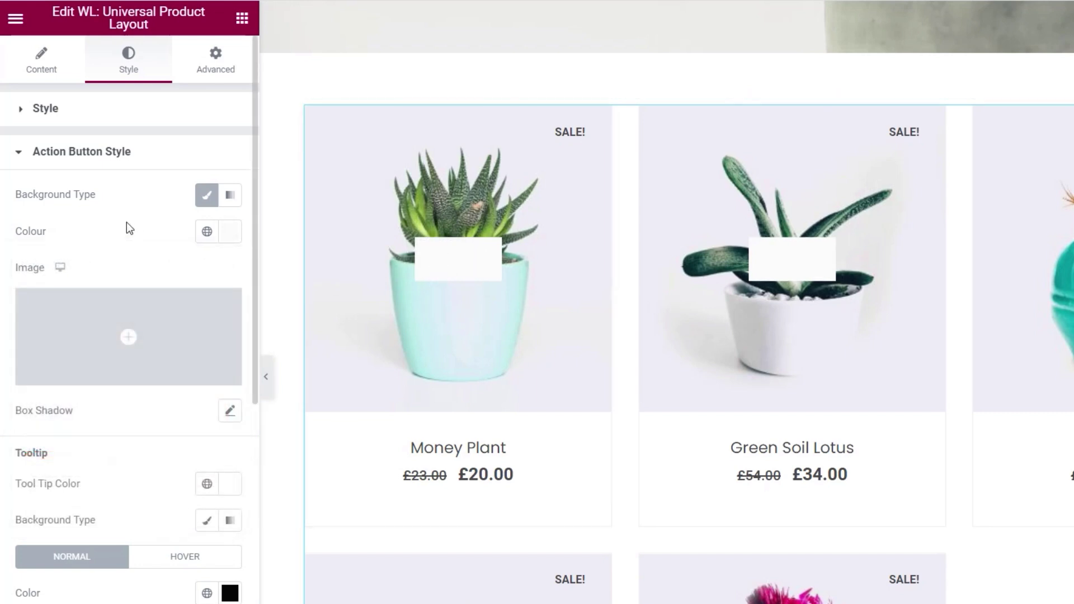
{"action": "scroll", "coordinate": [106, 447], "scroll_direction": "down", "scroll_amount": 5}
{"action": "scroll", "coordinate": [91, 381], "scroll_direction": "up", "scroll_amount": 5}
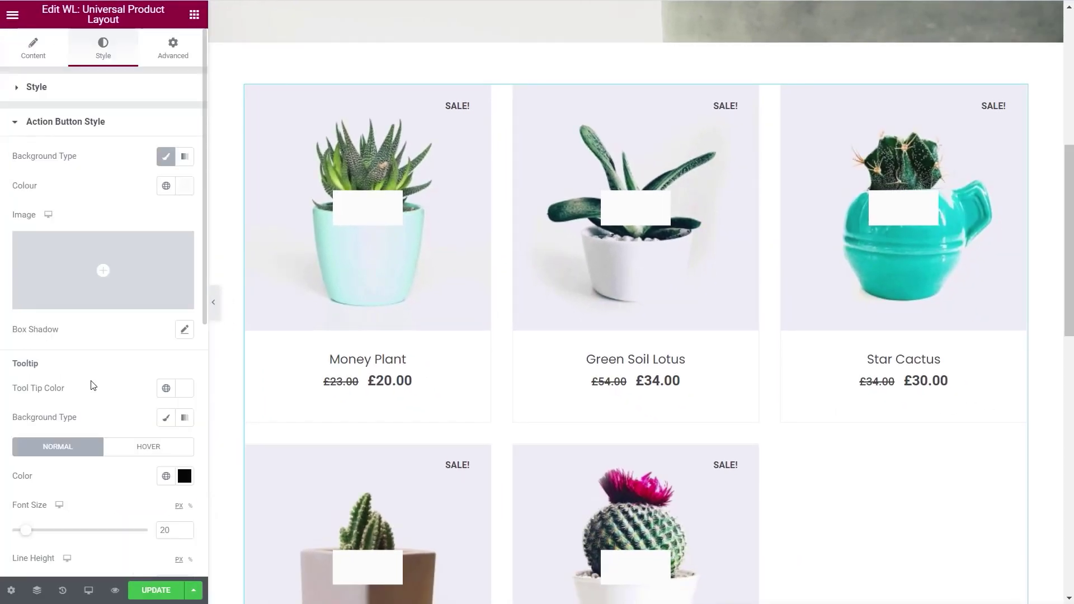
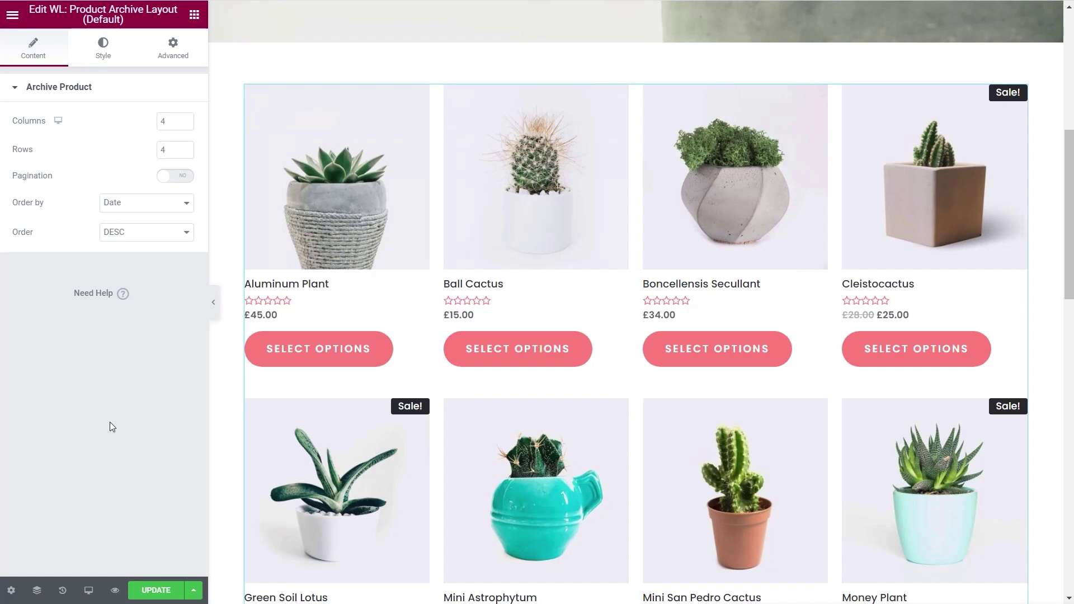
Enable pagination for the Product Archive Layout widget and set its rows to 2
{"action": "scroll", "coordinate": [358, 439], "scroll_direction": "down", "scroll_amount": 10}
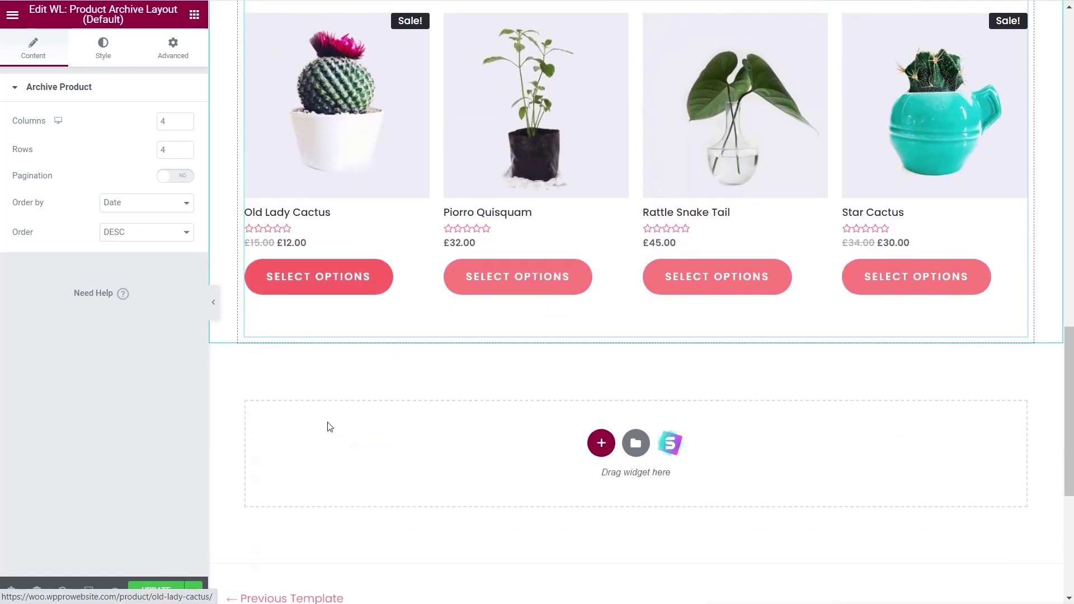
{"action": "left_click", "coordinate": [182, 176]}
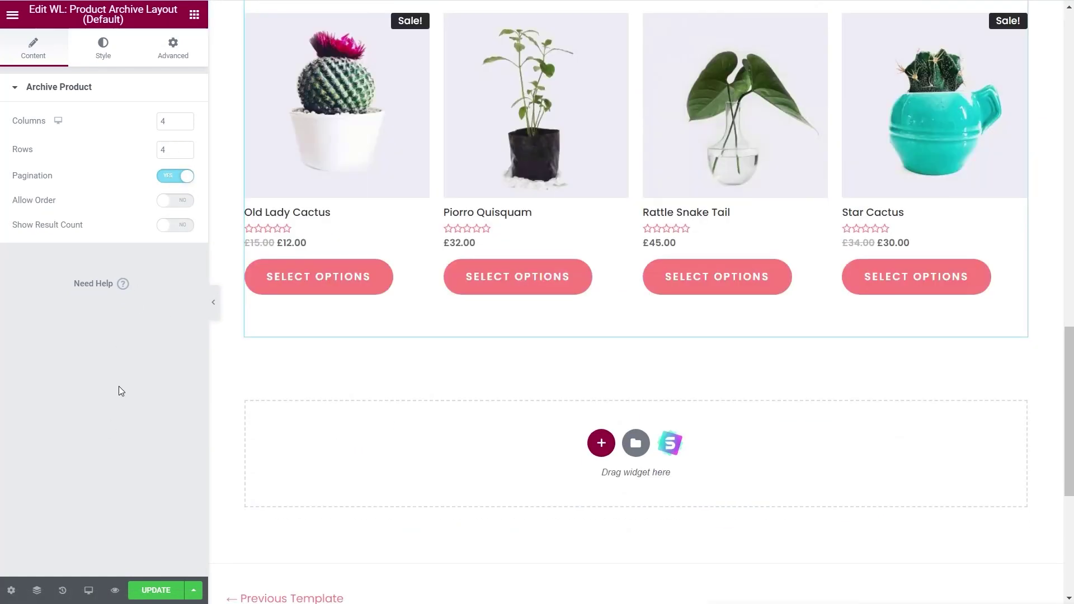
{"action": "left_click_drag", "start_coordinate": [171, 152], "coordinate": [158, 152]}
{"action": "type", "text": "2"}
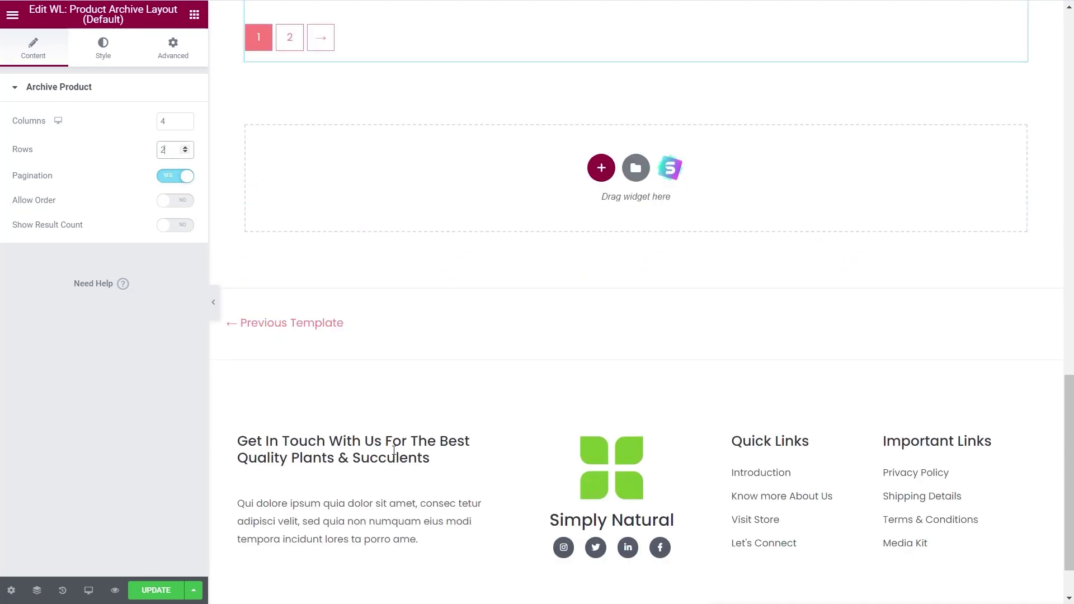
{"action": "scroll", "coordinate": [394, 451], "scroll_direction": "up", "scroll_amount": 6}
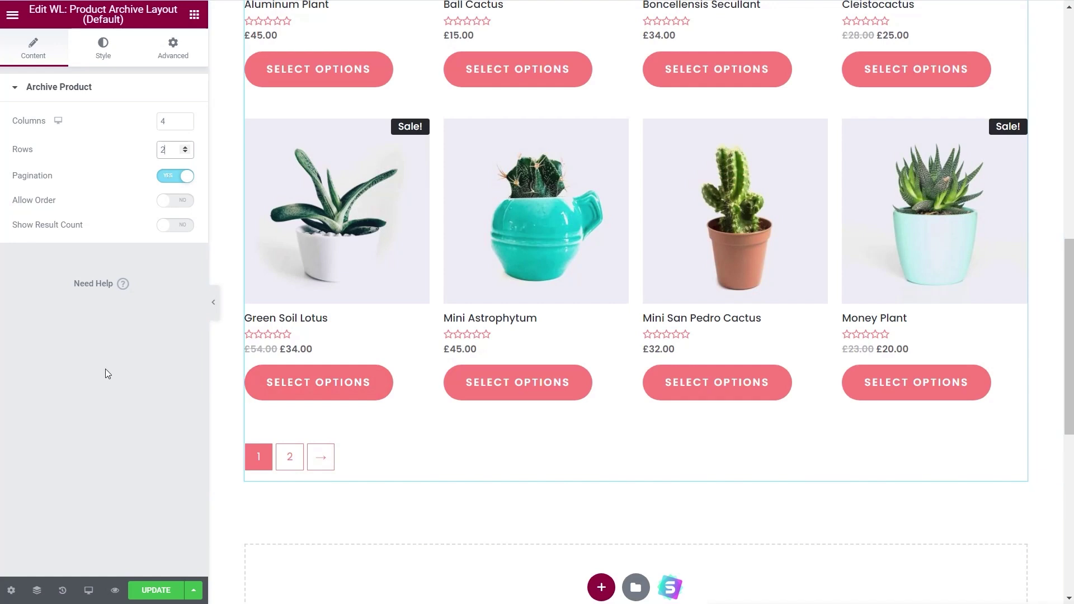
Allow product ordering and show the result count in the Product Archive Layout widget
{"action": "left_click", "coordinate": [179, 201]}
{"action": "scroll", "coordinate": [413, 369], "scroll_direction": "up", "scroll_amount": 4}
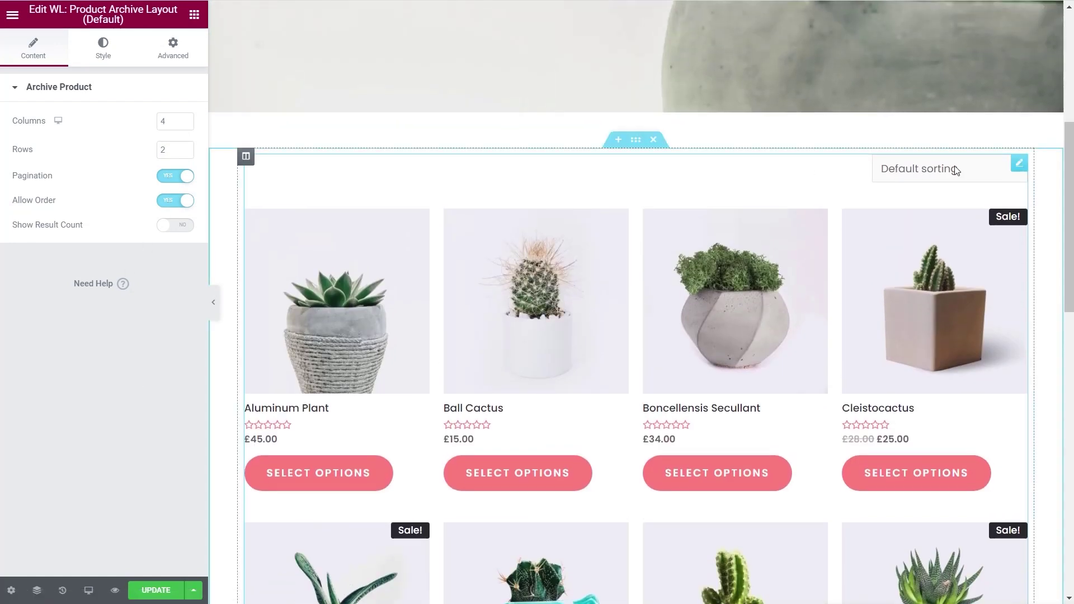
{"action": "left_click", "coordinate": [182, 226]}
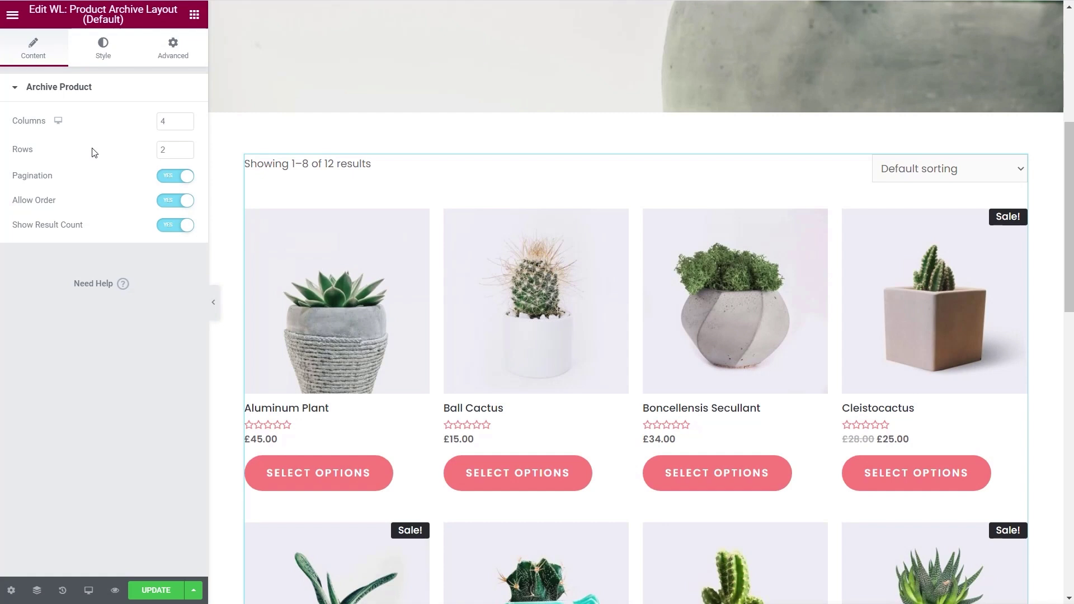
Look over the archive widget's item and image styles and set the sale tag's background color to red #FF0202
{"action": "left_click", "coordinate": [104, 43]}
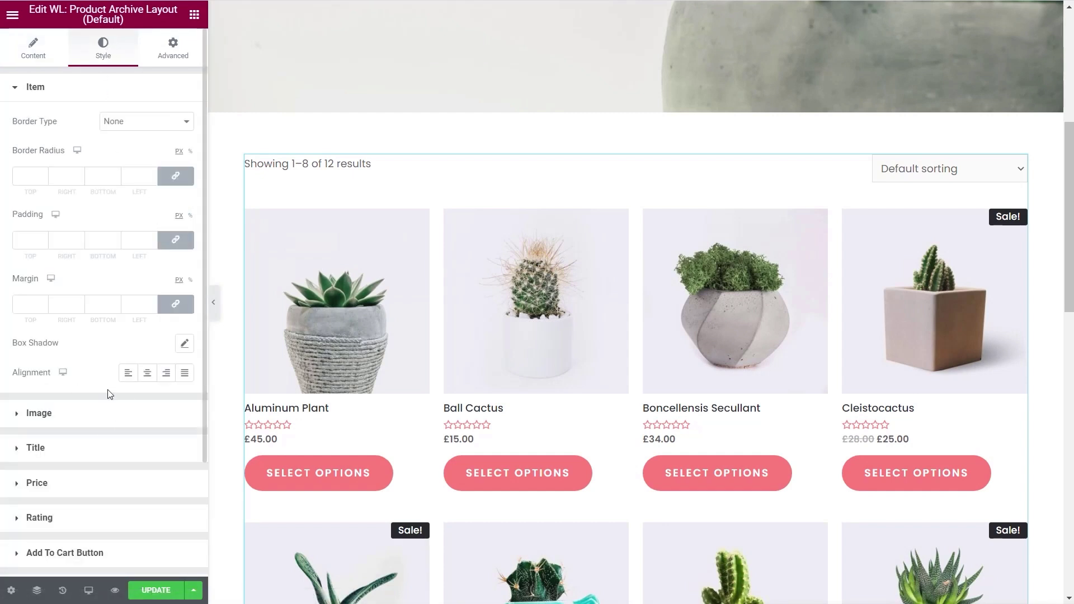
{"action": "left_click", "coordinate": [53, 419]}
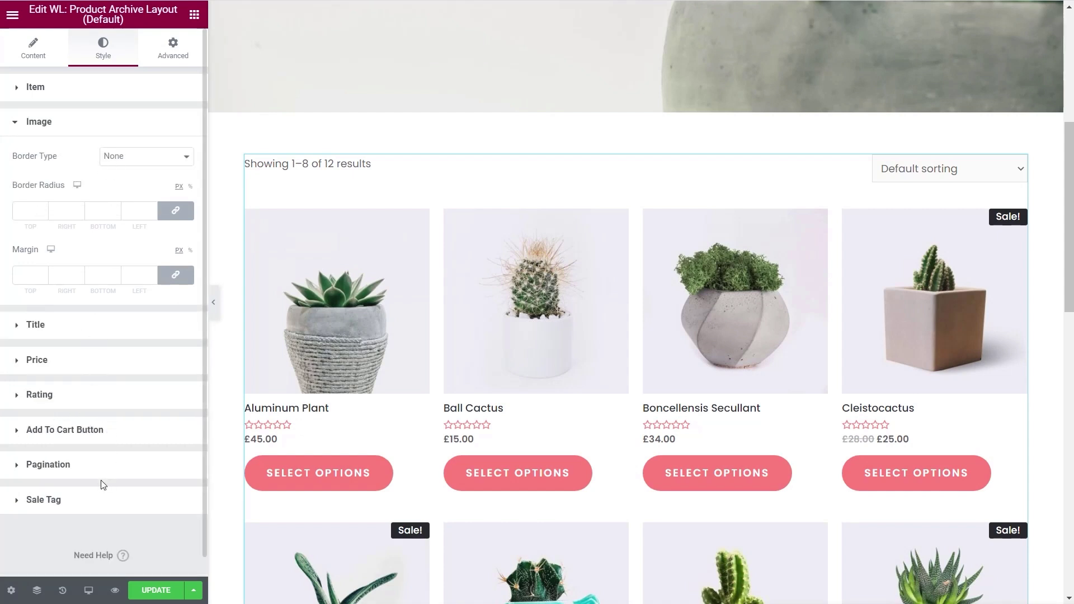
{"action": "left_click", "coordinate": [61, 500]}
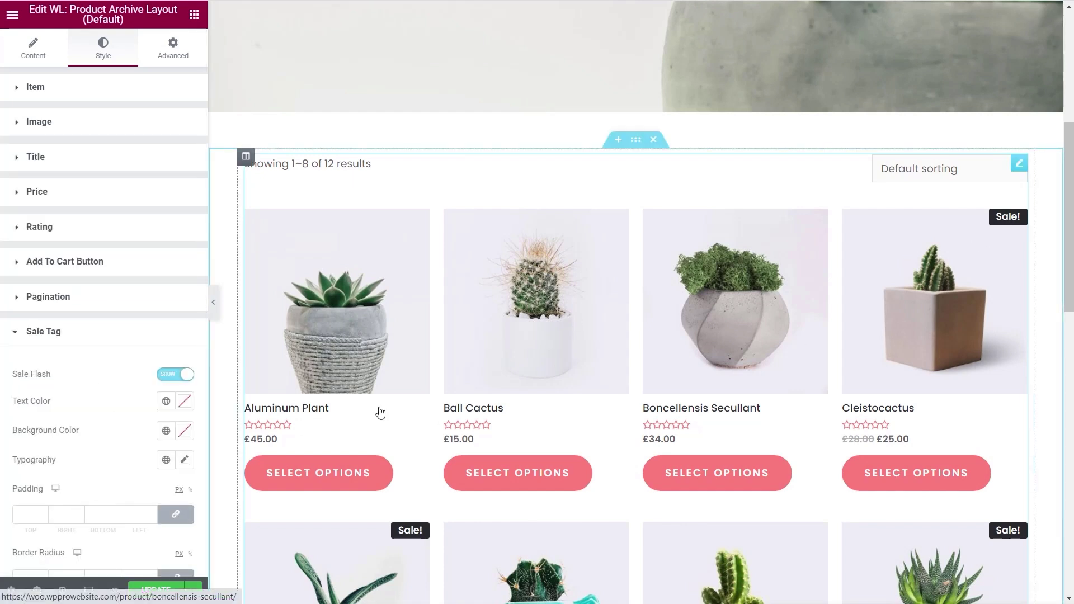
{"action": "scroll", "coordinate": [84, 477], "scroll_direction": "down", "scroll_amount": 2}
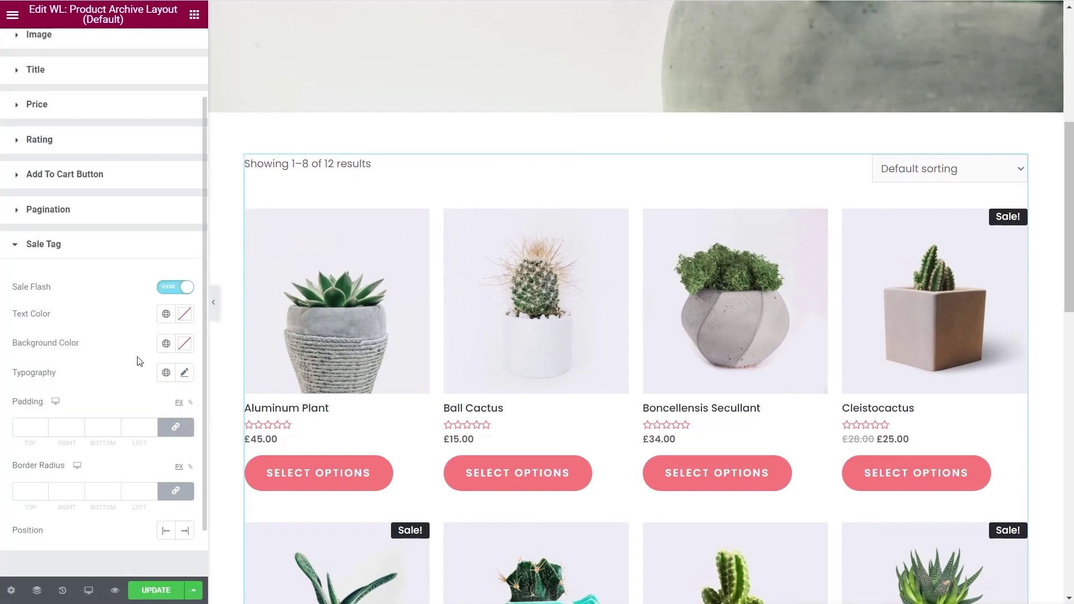
{"action": "left_click", "coordinate": [184, 343]}
{"action": "mouse_move", "coordinate": [89, 471]}
{"action": "left_mouse_down"}
{"action": "mouse_move", "coordinate": [43, 435]}
{"action": "mouse_move", "coordinate": [161, 448]}
{"action": "mouse_move", "coordinate": [183, 395]}
{"action": "left_mouse_up"}
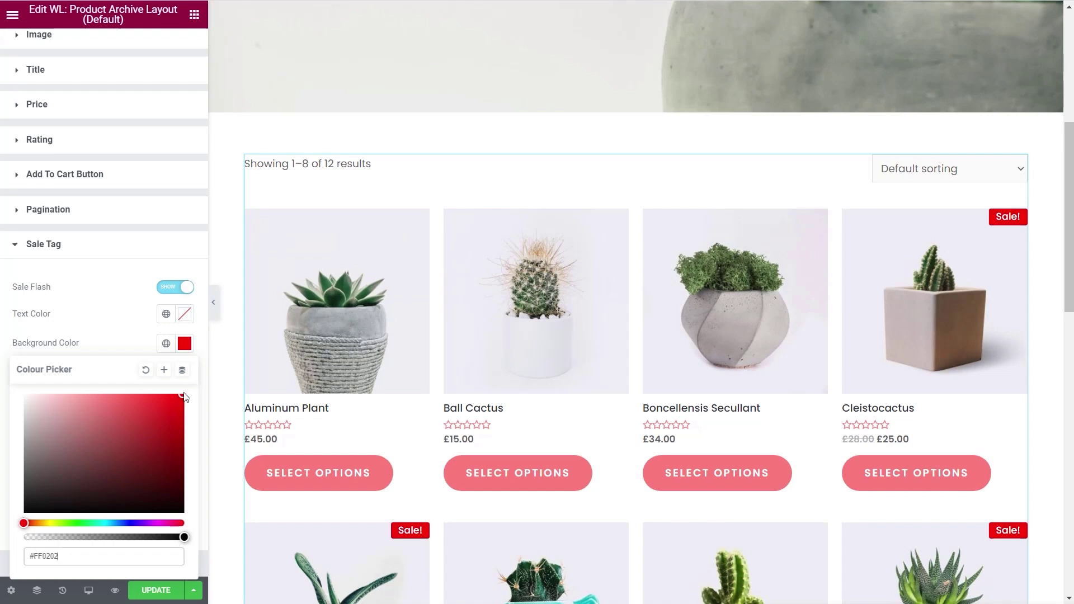
{"action": "left_click", "coordinate": [116, 295]}
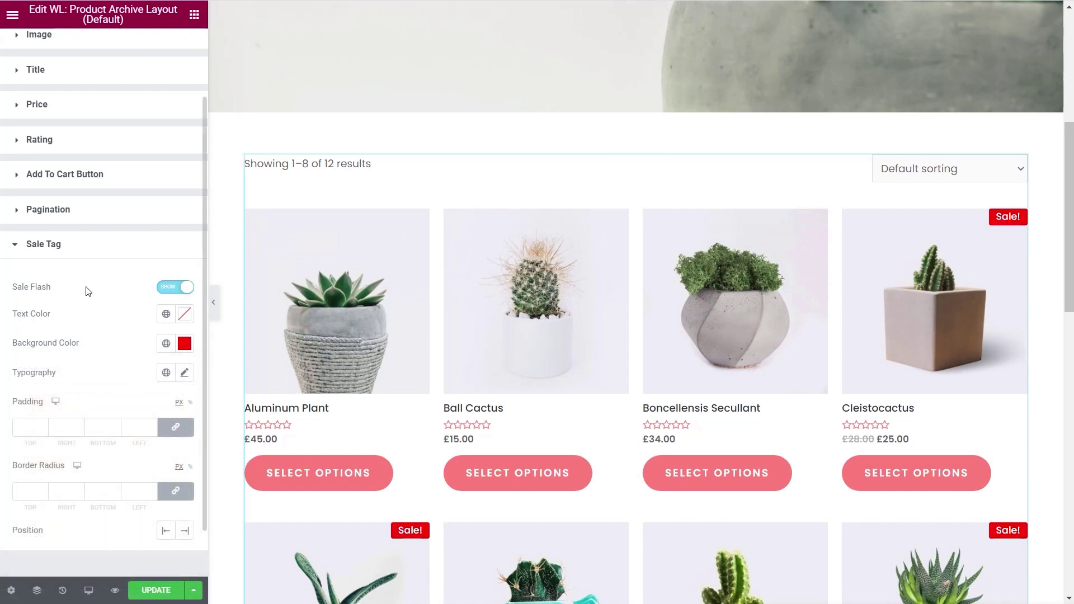
{"action": "left_click", "coordinate": [56, 251]}
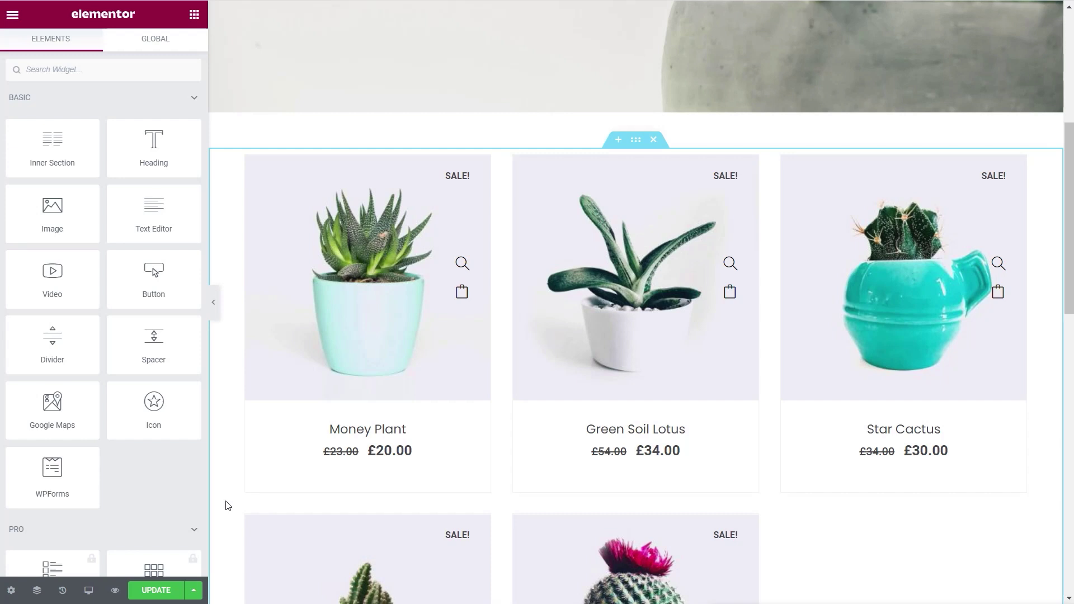
Update the shop template and load the Store page on the live site
{"action": "left_click", "coordinate": [156, 593]}
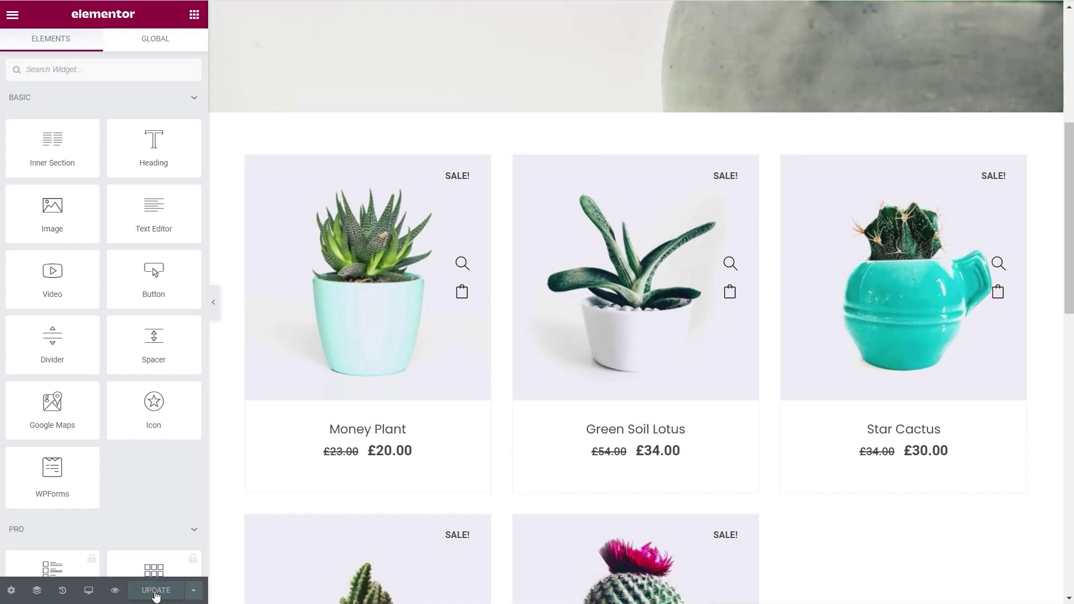
{"action": "scroll", "coordinate": [343, 496], "scroll_direction": "up", "scroll_amount": 6}
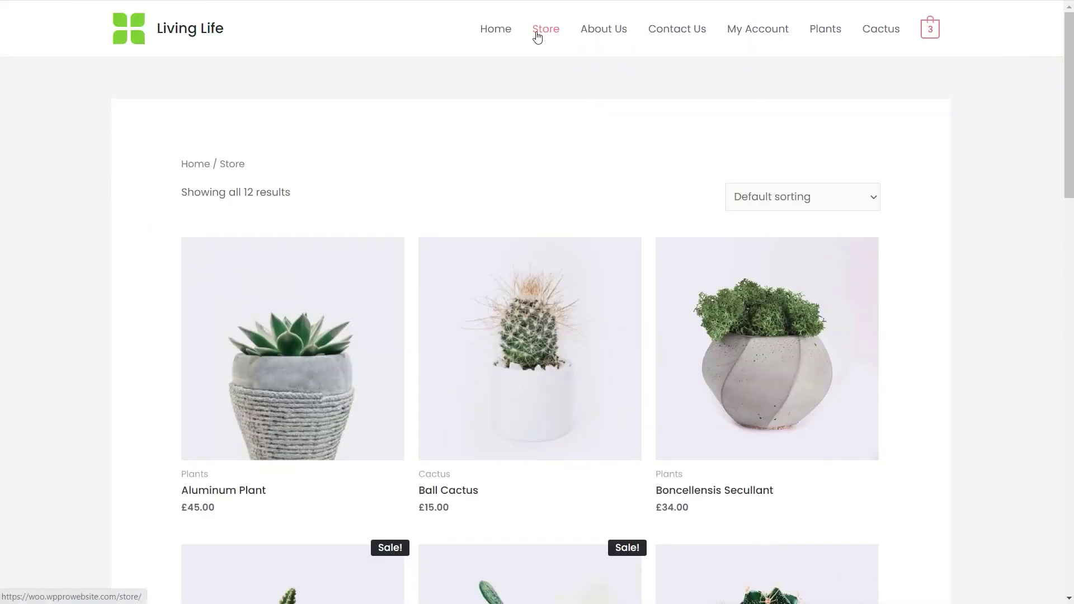
{"action": "left_click", "coordinate": [537, 37]}
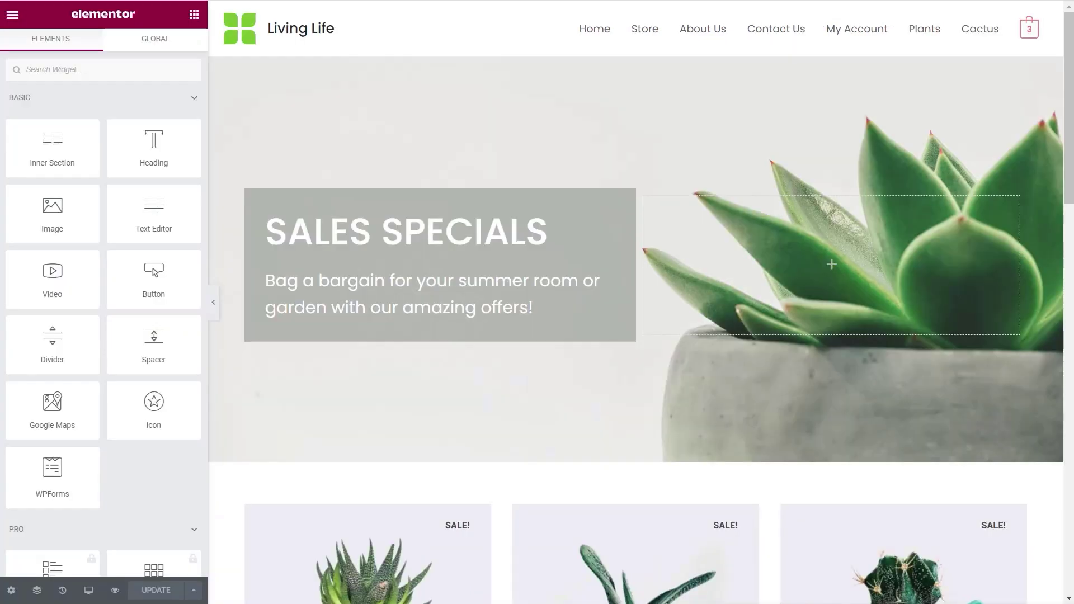
Exit the template editor to the WordPress dashboard and open the WooLentor settings
{"action": "left_click", "coordinate": [13, 14]}
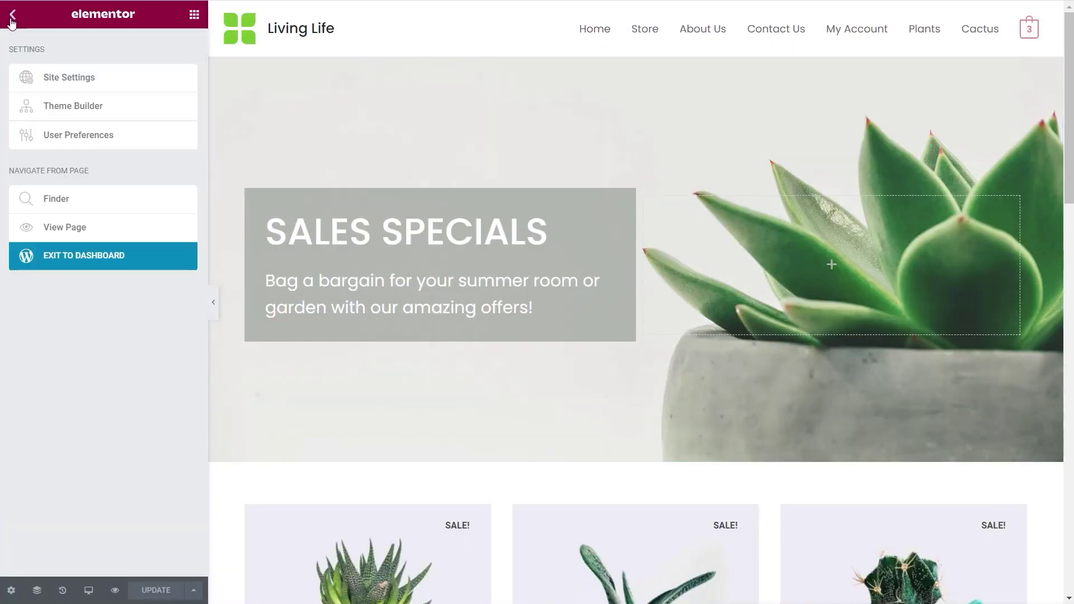
{"action": "left_click", "coordinate": [87, 259]}
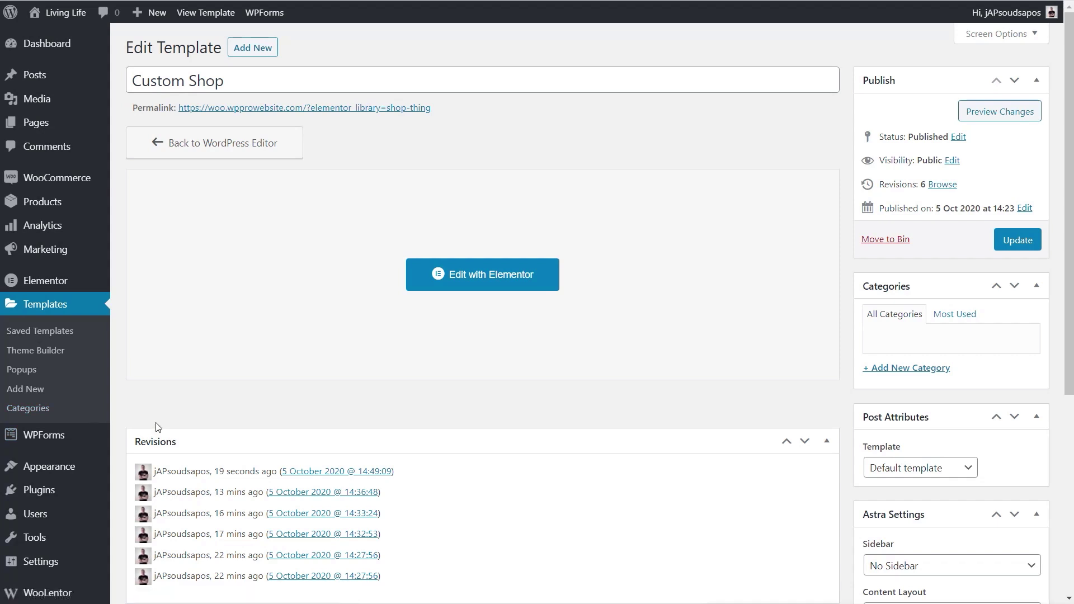
{"action": "scroll", "coordinate": [84, 392], "scroll_direction": "down", "scroll_amount": 2}
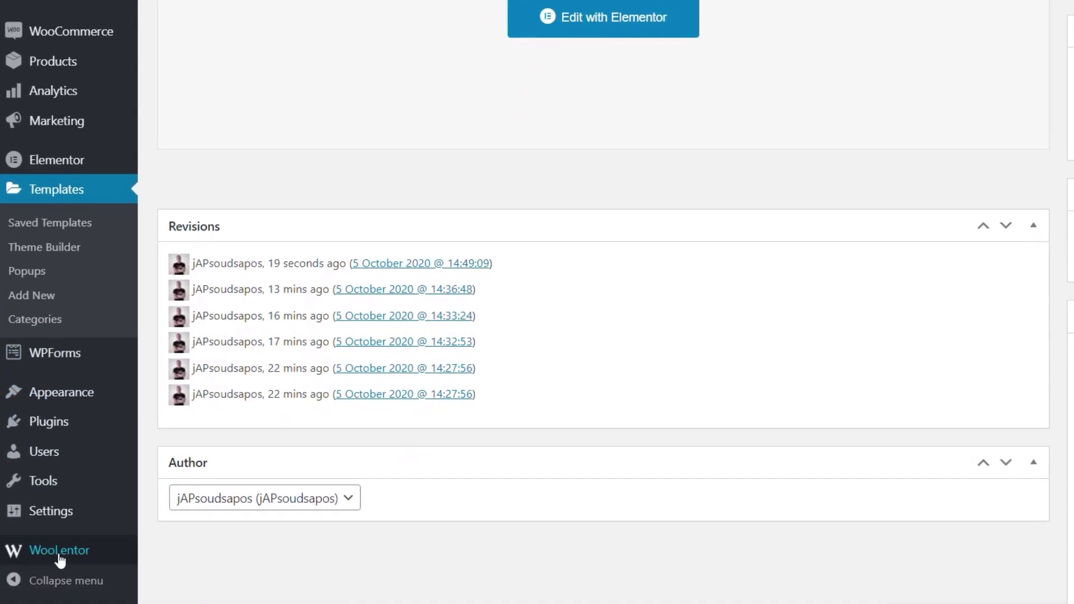
{"action": "mouse_move", "coordinate": [56, 556]}
{"action": "left_click", "coordinate": [165, 539]}
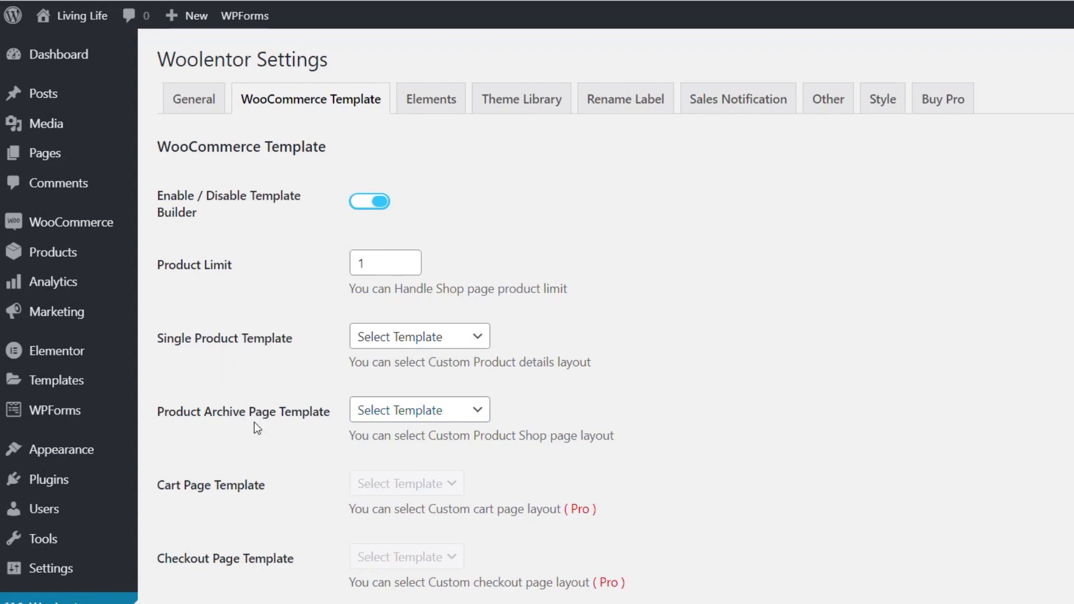
Assign Custom Shop (page) as the Product Archive Page Template and save the WooLentor settings
{"action": "left_click", "coordinate": [478, 413]}
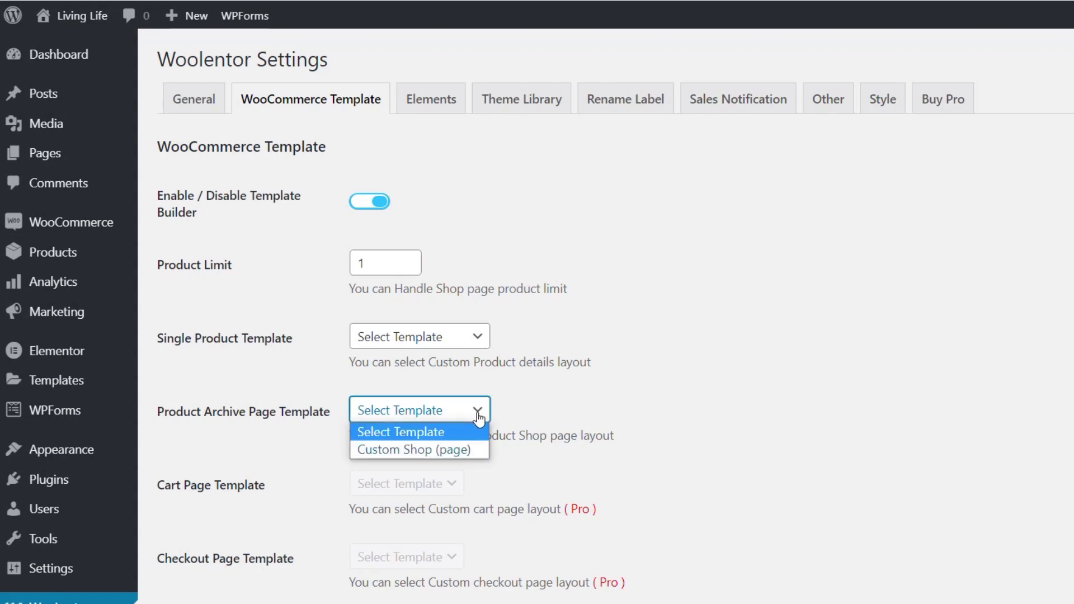
{"action": "left_click", "coordinate": [457, 448]}
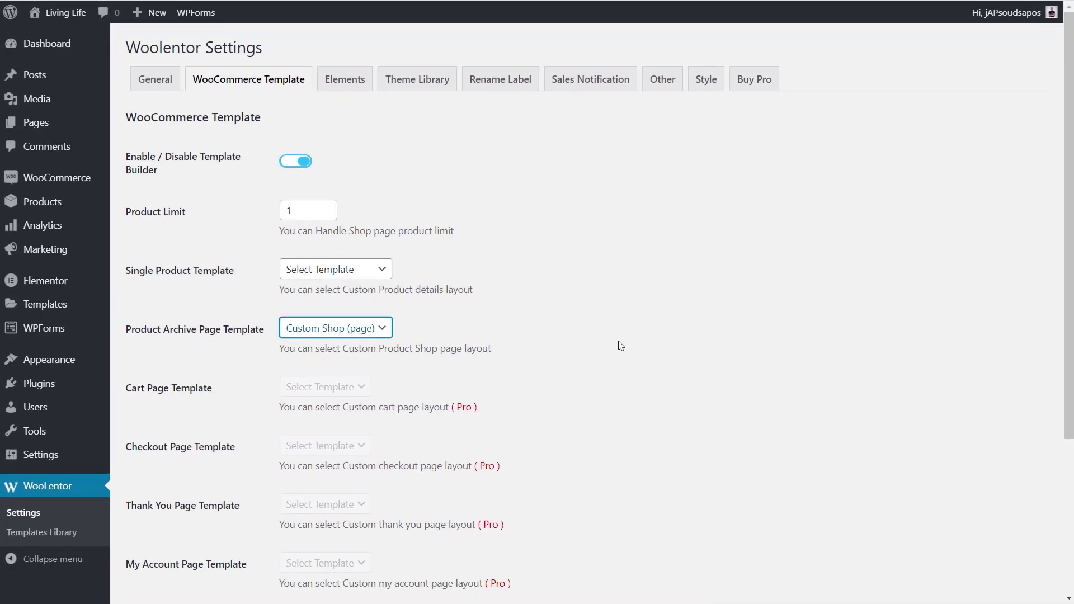
{"action": "scroll", "coordinate": [647, 343], "scroll_direction": "down", "scroll_amount": 4}
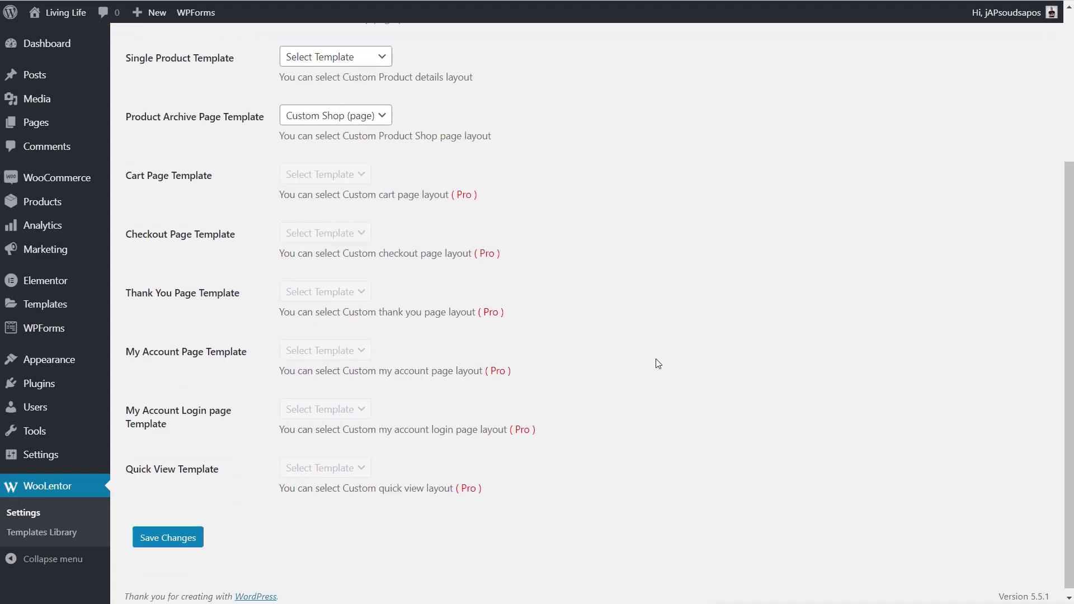
{"action": "left_click", "coordinate": [170, 532]}
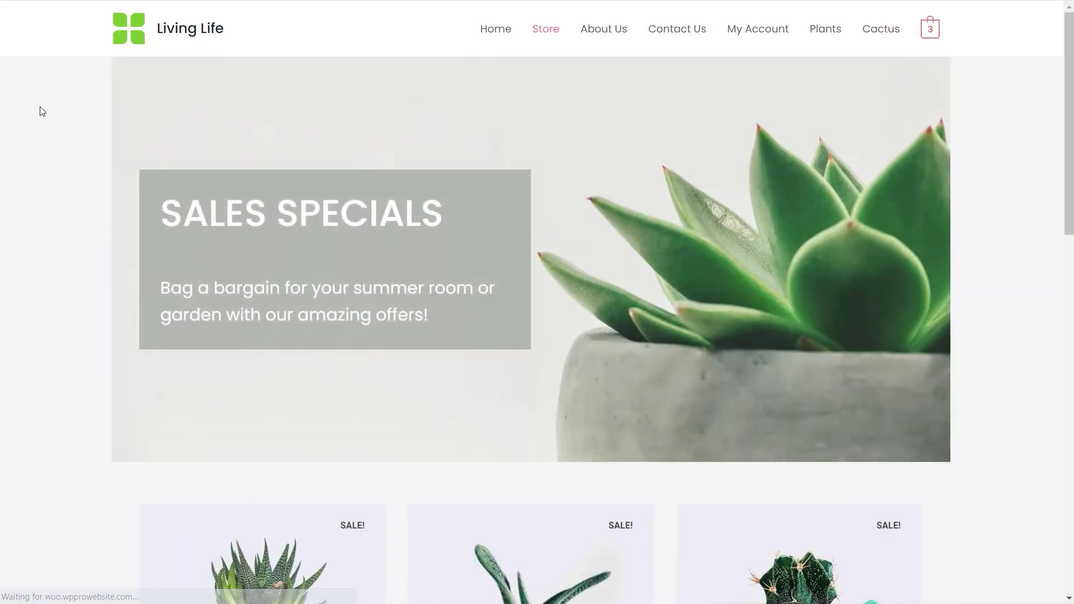
Examine the banner and product grid layout on the live Store page
{"action": "scroll", "coordinate": [67, 223], "scroll_direction": "down", "scroll_amount": 5}
{"action": "scroll", "coordinate": [66, 223], "scroll_direction": "down", "scroll_amount": 8}
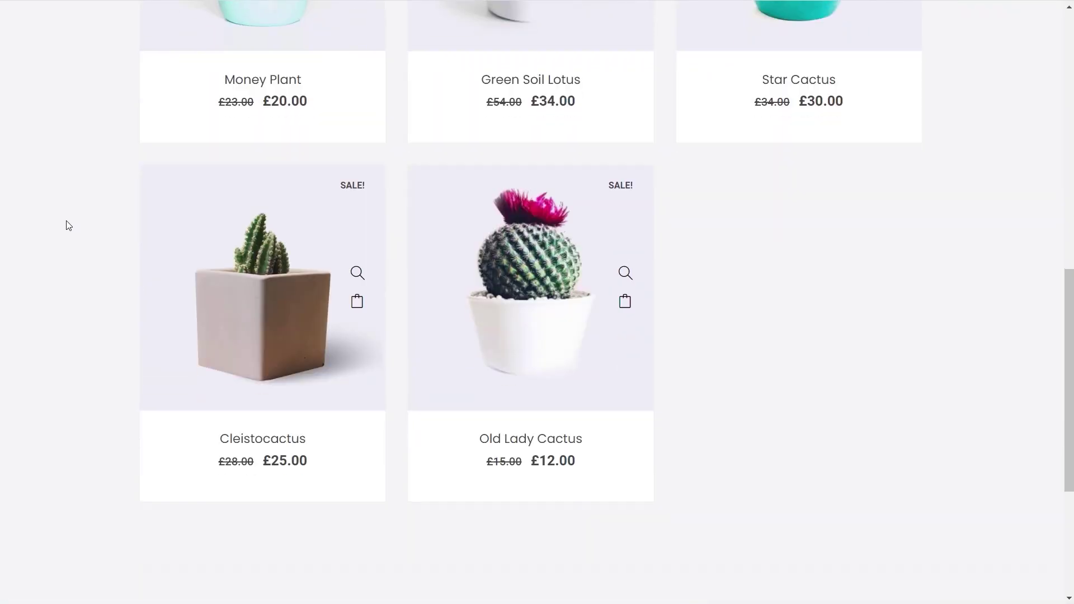
{"action": "scroll", "coordinate": [66, 223], "scroll_direction": "up", "scroll_amount": 7}
{"action": "scroll", "coordinate": [66, 226], "scroll_direction": "up", "scroll_amount": 4}
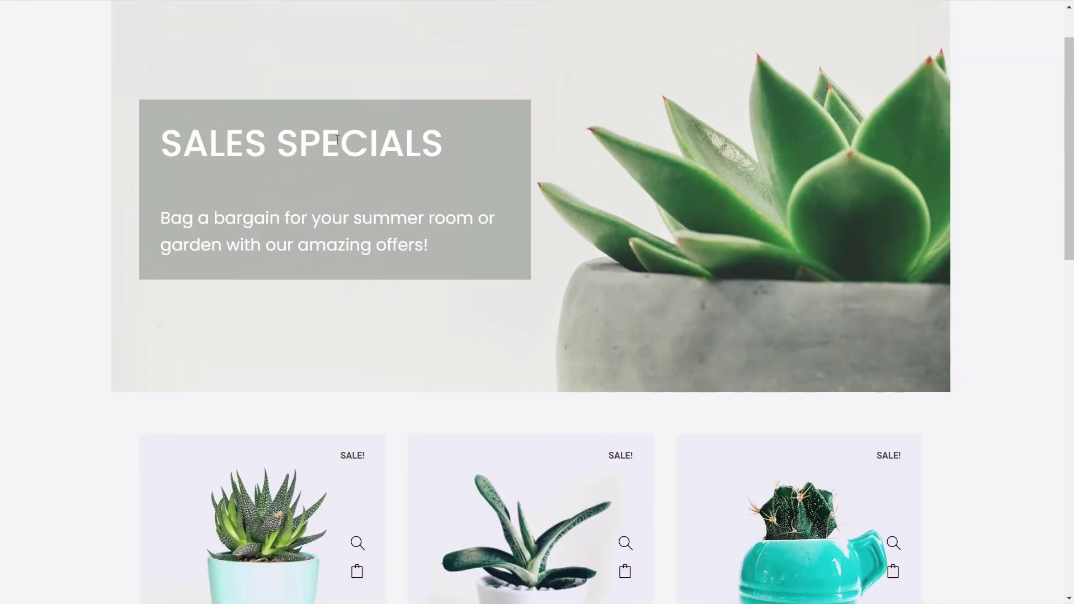
{"action": "scroll", "coordinate": [215, 296], "scroll_direction": "down", "scroll_amount": 5}
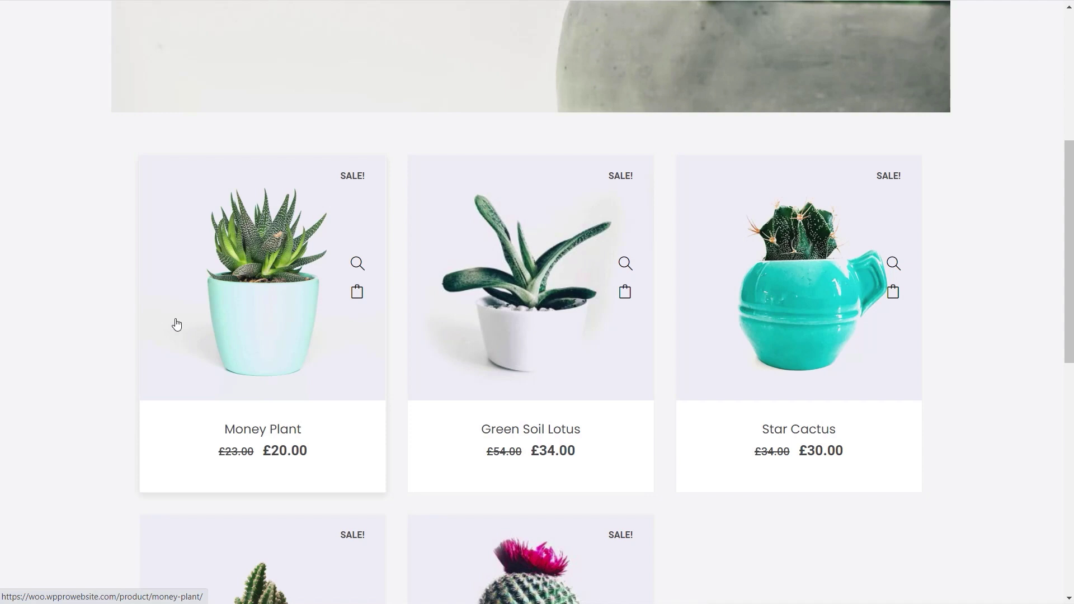
{"action": "scroll", "coordinate": [106, 320], "scroll_direction": "up", "scroll_amount": 5}
{"action": "scroll", "coordinate": [105, 319], "scroll_direction": "up", "scroll_amount": 1}
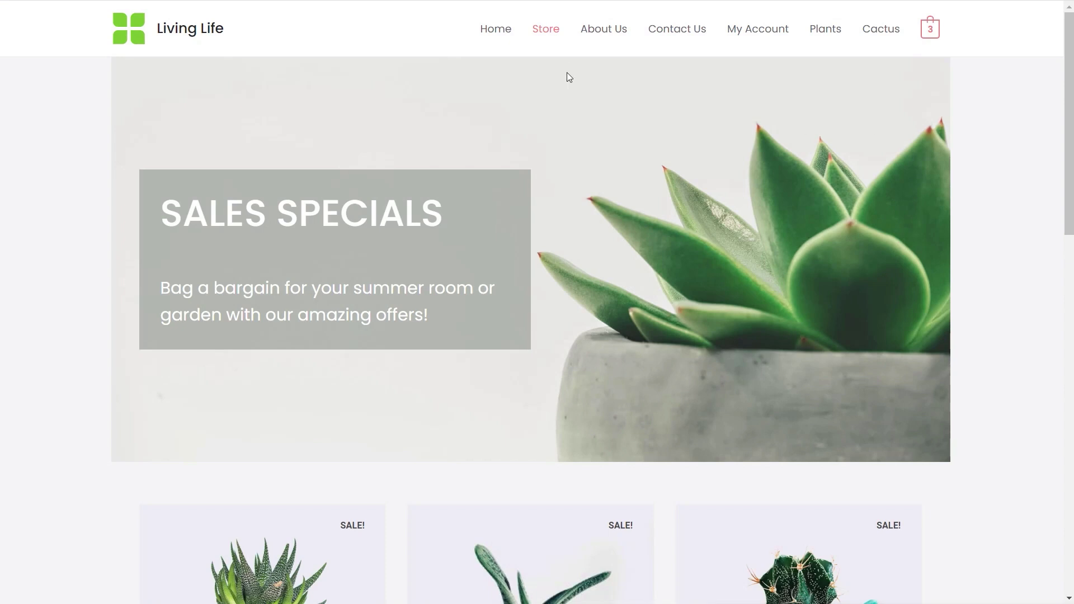
Return to the WordPress admin and open the Store page from the list of all pages for editing
{"action": "key", "text": "ctrl+Tab"}
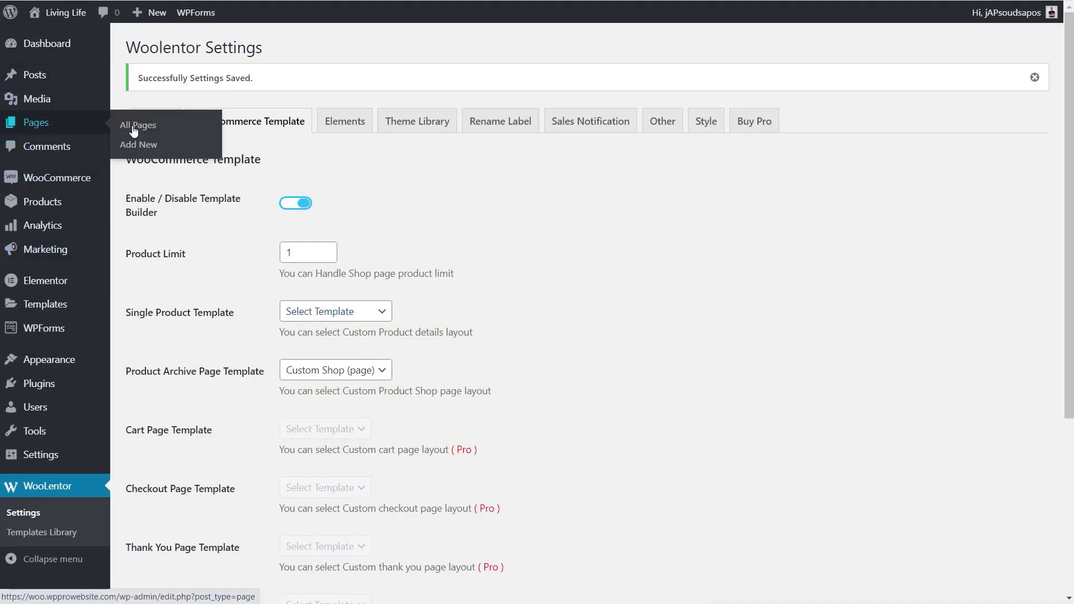
{"action": "left_click", "coordinate": [134, 126]}
{"action": "scroll", "coordinate": [398, 412], "scroll_direction": "down", "scroll_amount": 1}
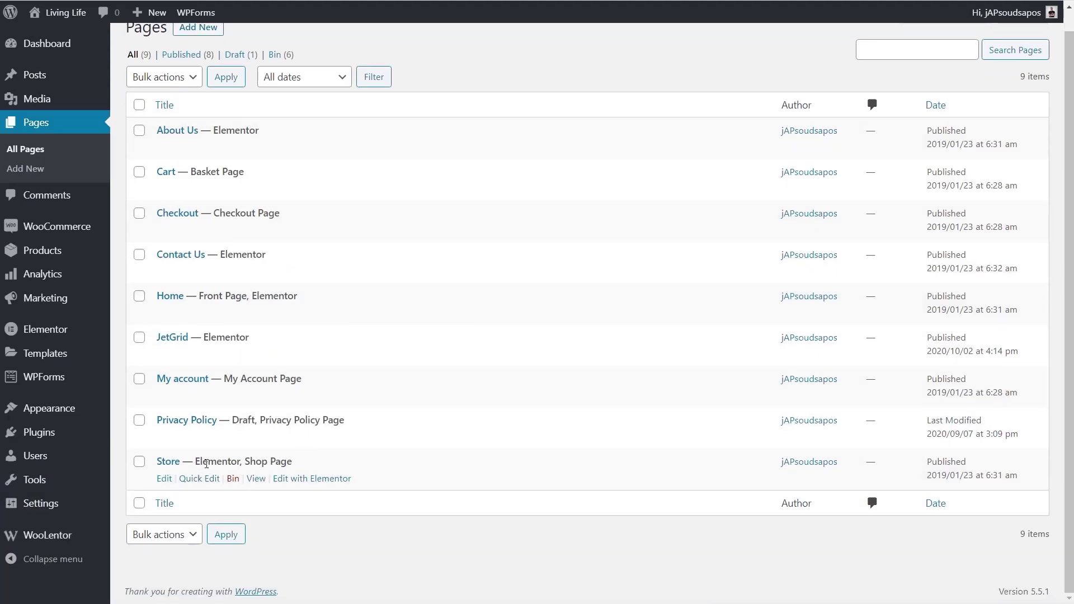
{"action": "left_click", "coordinate": [162, 462]}
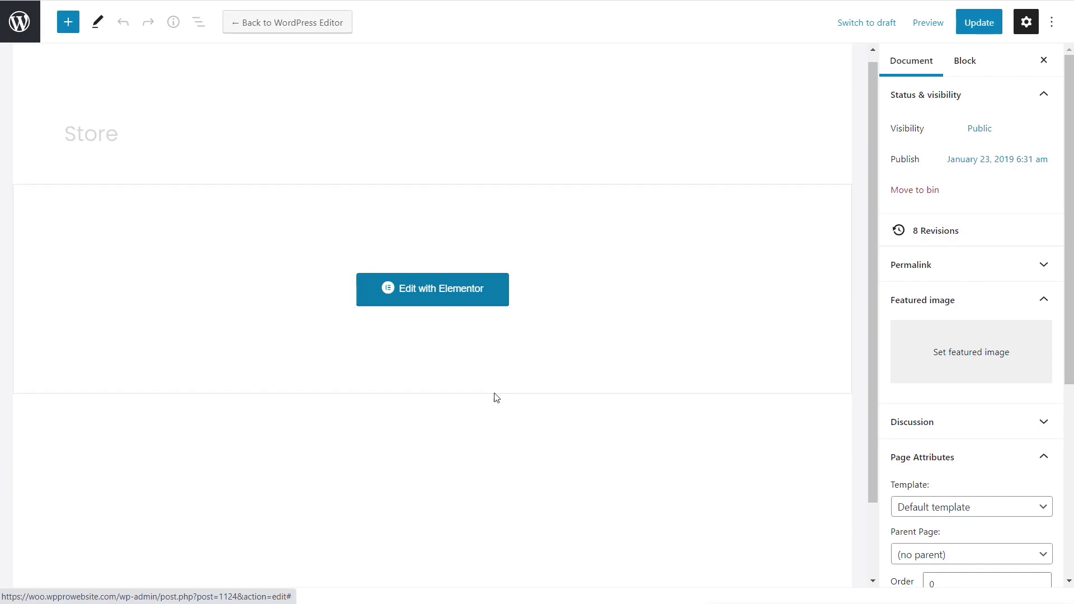
Set the Store page's Astra content layout to Full Width / Stretched and save the page
{"action": "scroll", "coordinate": [926, 456], "scroll_direction": "down", "scroll_amount": 5}
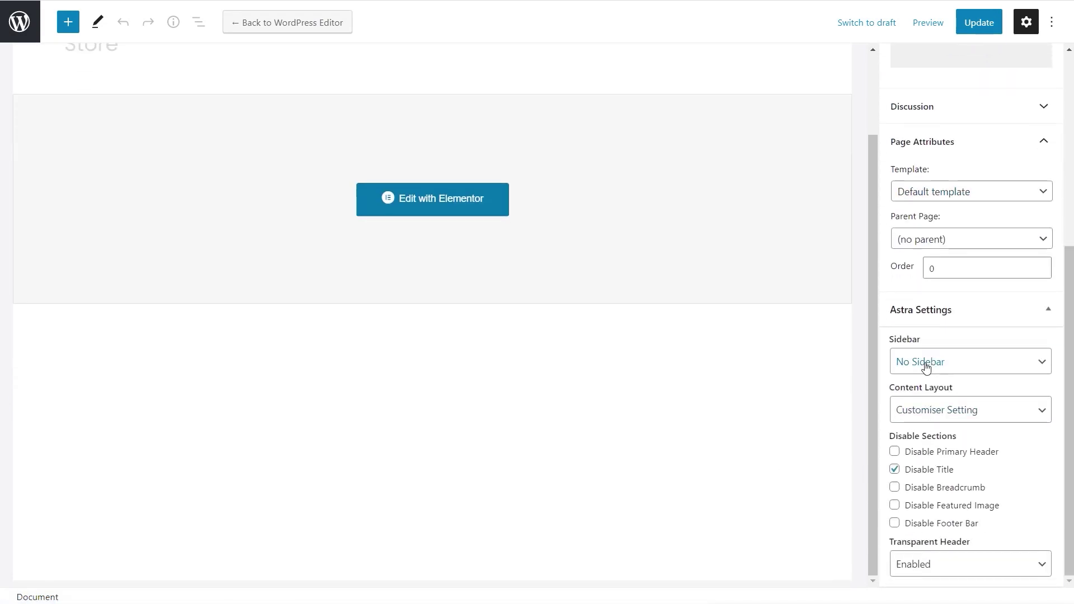
{"action": "left_click", "coordinate": [972, 414]}
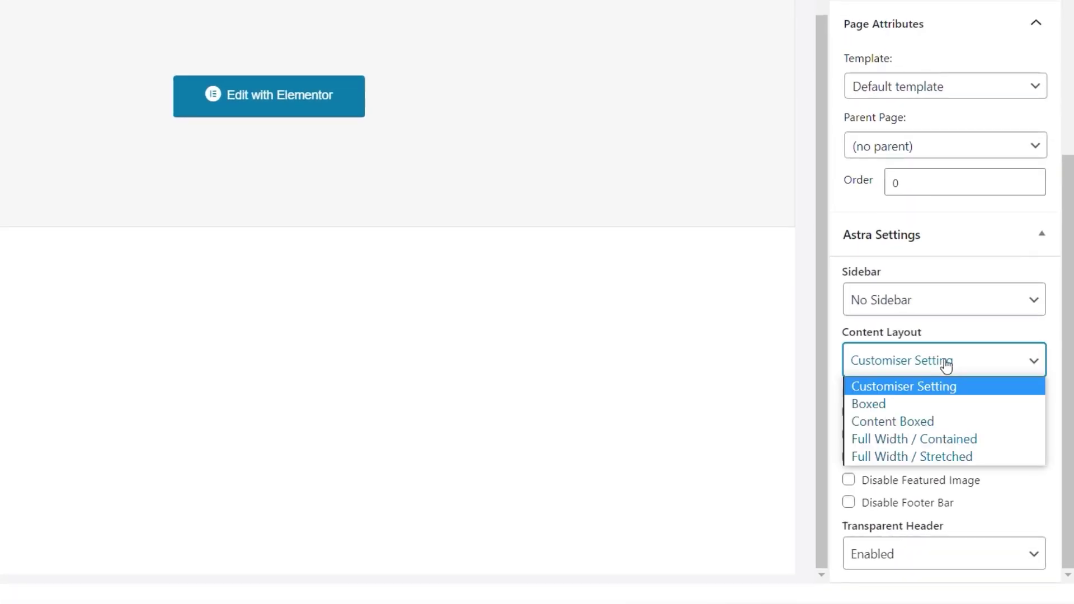
{"action": "left_click", "coordinate": [947, 457]}
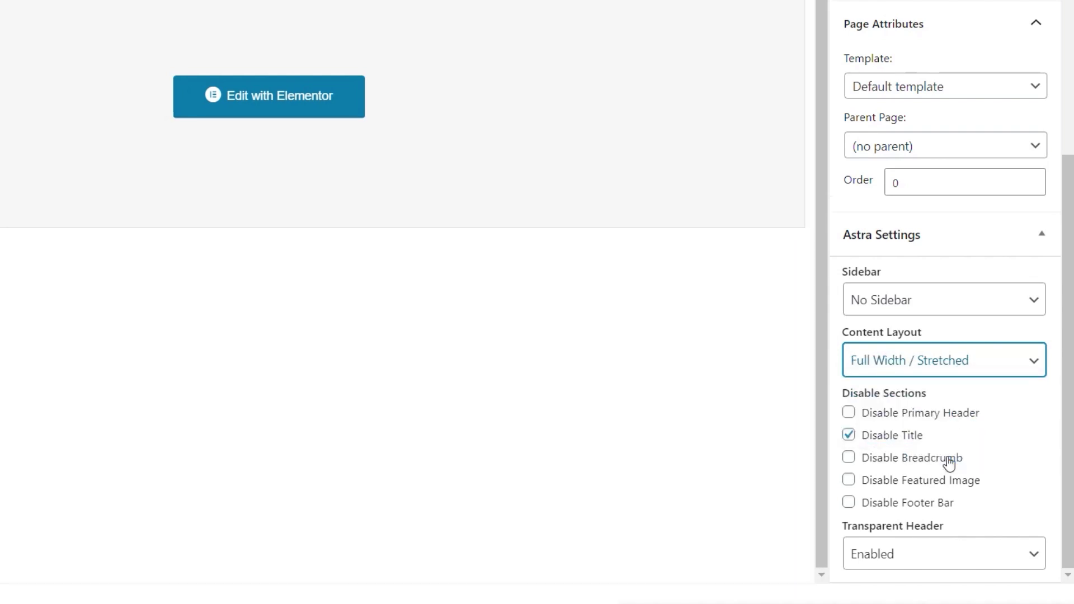
{"action": "key", "text": "ctrl+s"}
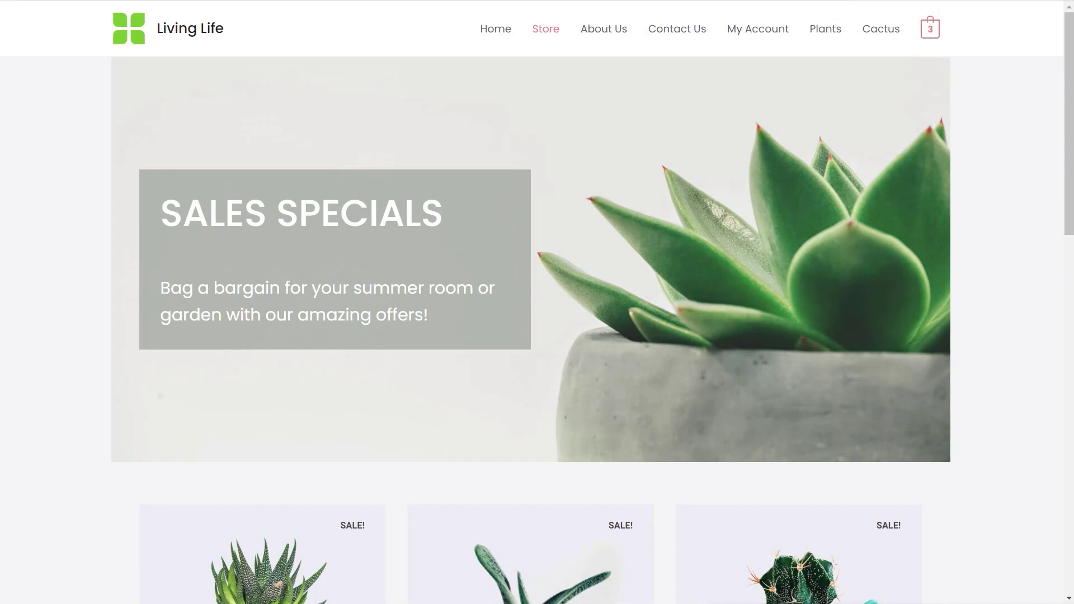
Reload the live Store page and check its layout from the banner down to the footer
{"action": "key", "text": "F5"}
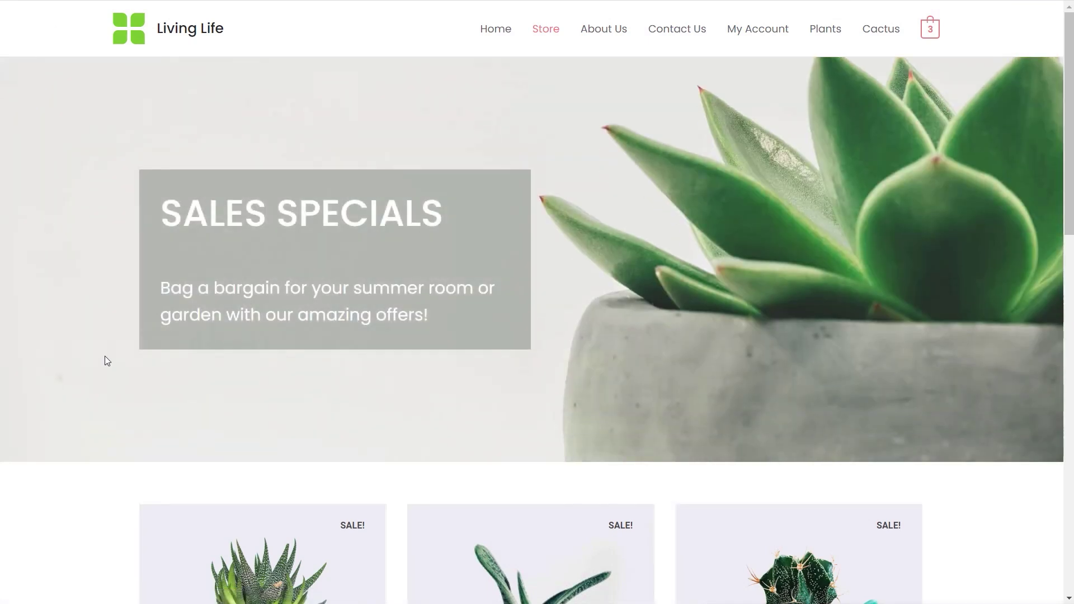
{"action": "scroll", "coordinate": [108, 360], "scroll_direction": "down", "scroll_amount": 9}
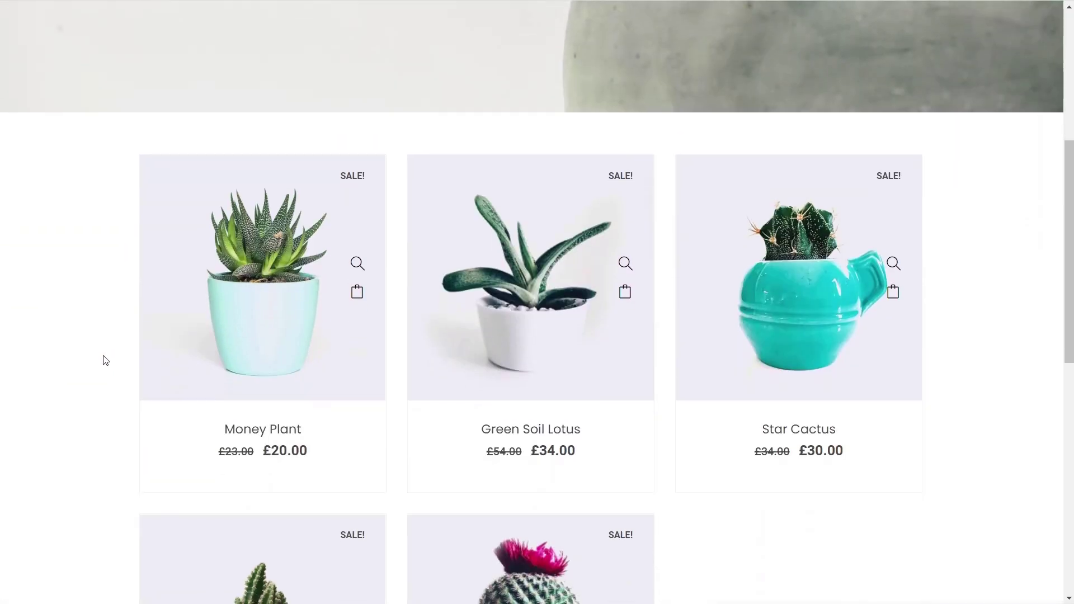
{"action": "scroll", "coordinate": [106, 360], "scroll_direction": "down", "scroll_amount": 7}
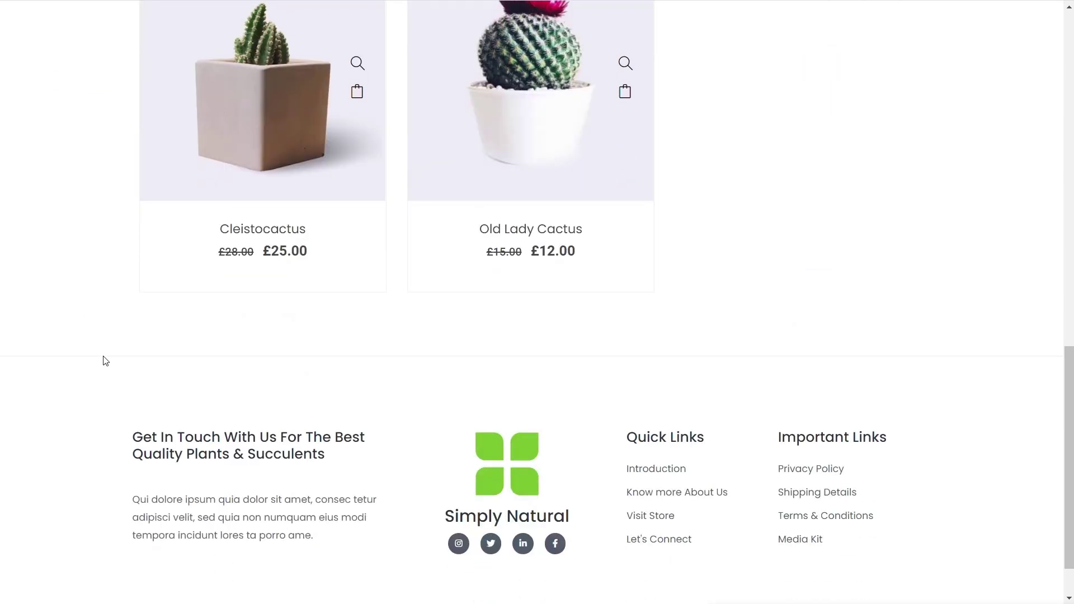
{"action": "scroll", "coordinate": [106, 360], "scroll_direction": "up", "scroll_amount": 5}
{"action": "scroll", "coordinate": [104, 361], "scroll_direction": "up", "scroll_amount": 10}
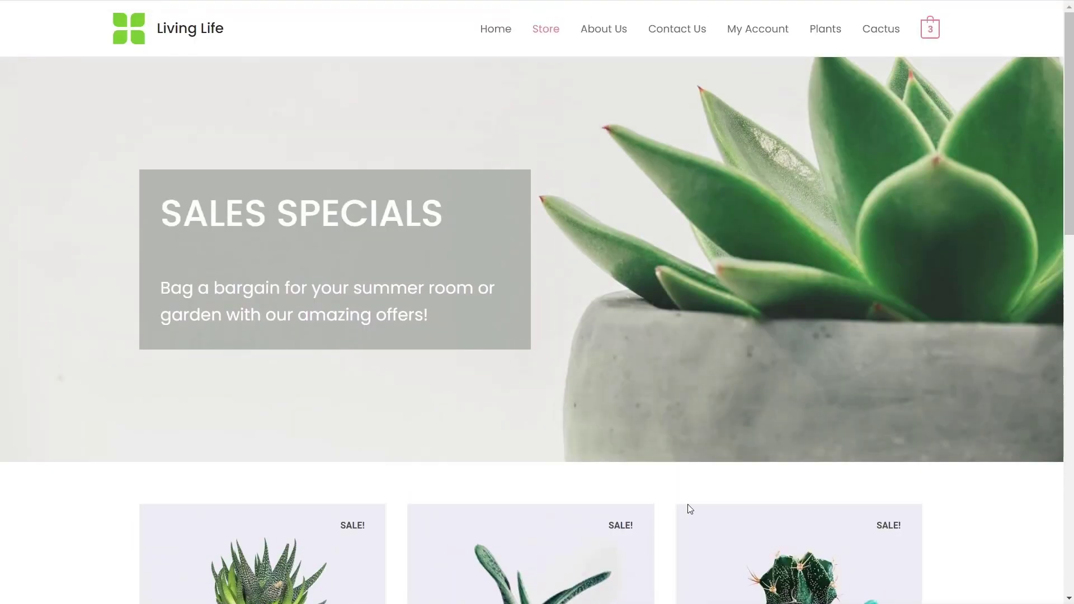